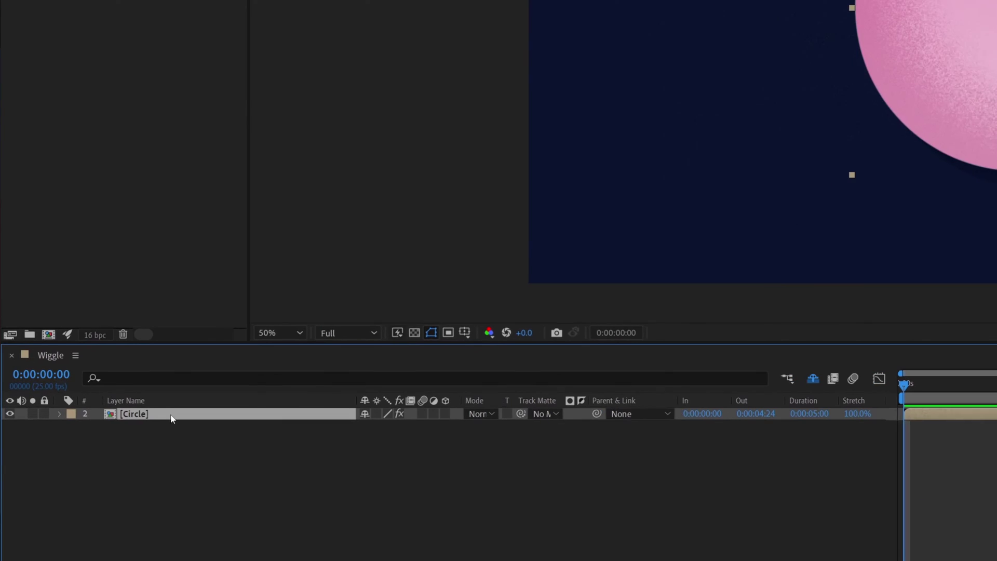
- Add a wiggle expression with a frequency of 5 to the Circle layer's position and preview the motion
key(p)
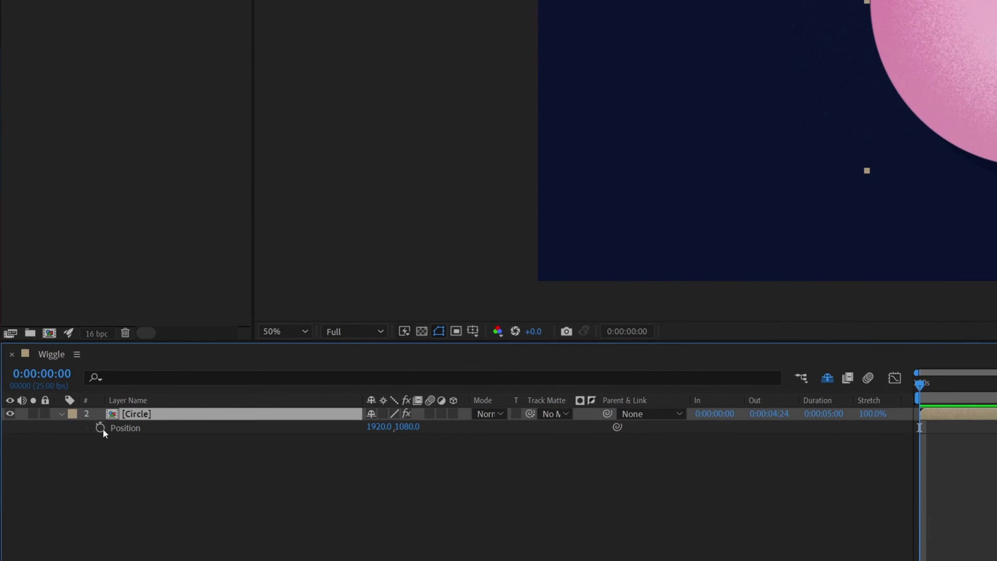
alt+click(100, 427)
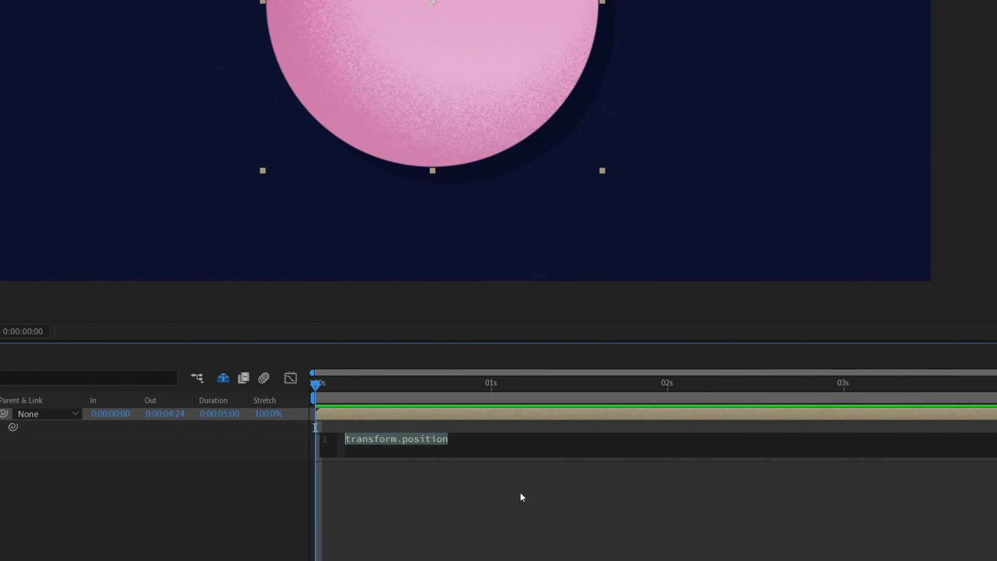
text(wi)
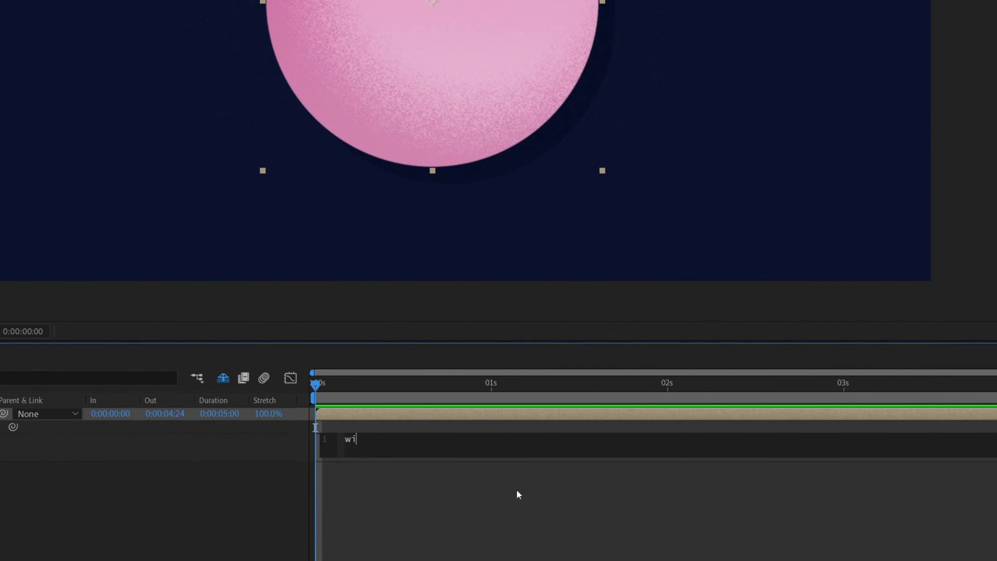
text(ggl)
key(Return)
text(5,)
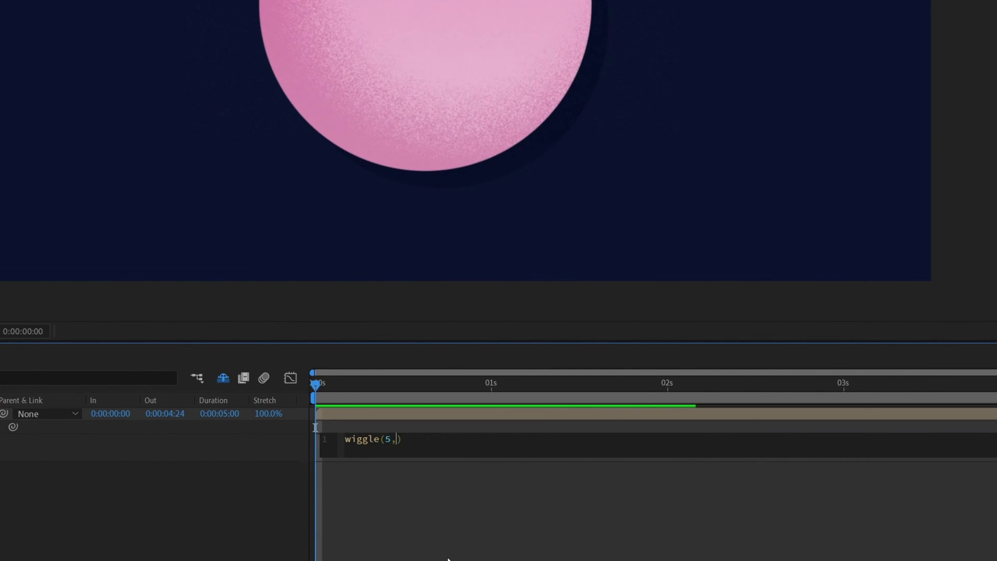
text(100)
click(447, 559)
key(space)
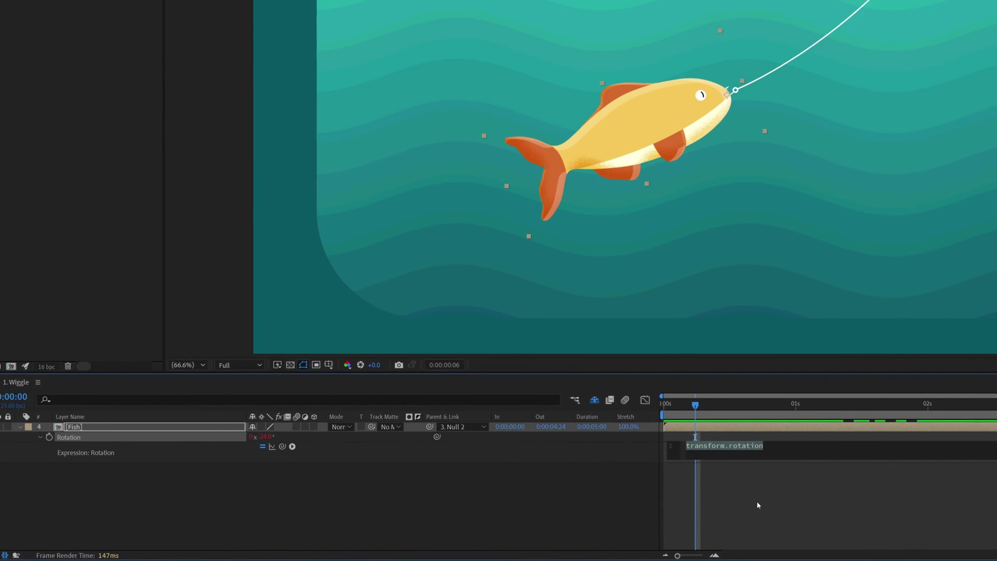
- Set the Fish layer's rotation expression to wiggle(2,10)
text(wiggle)
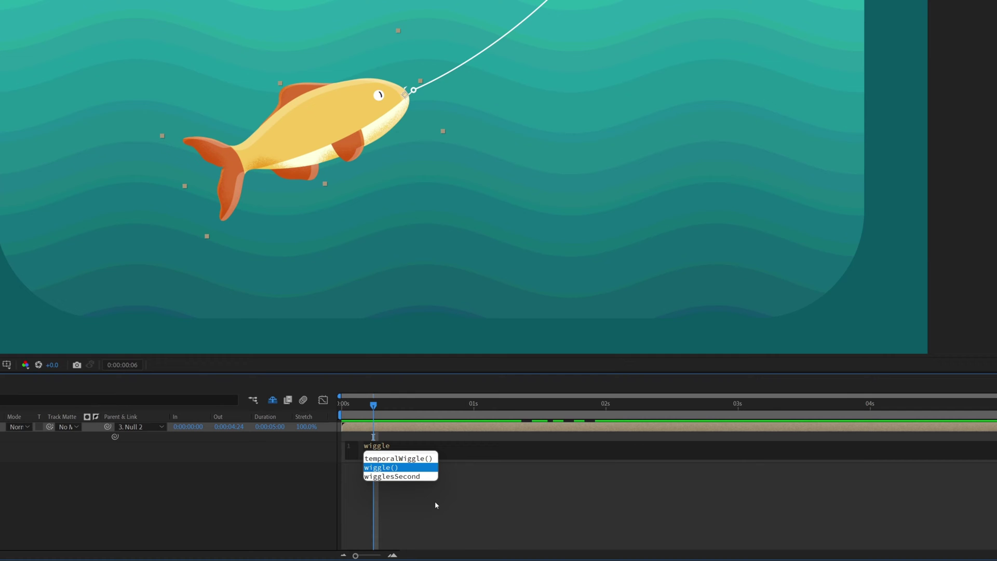
key(Return)
text(2,10)
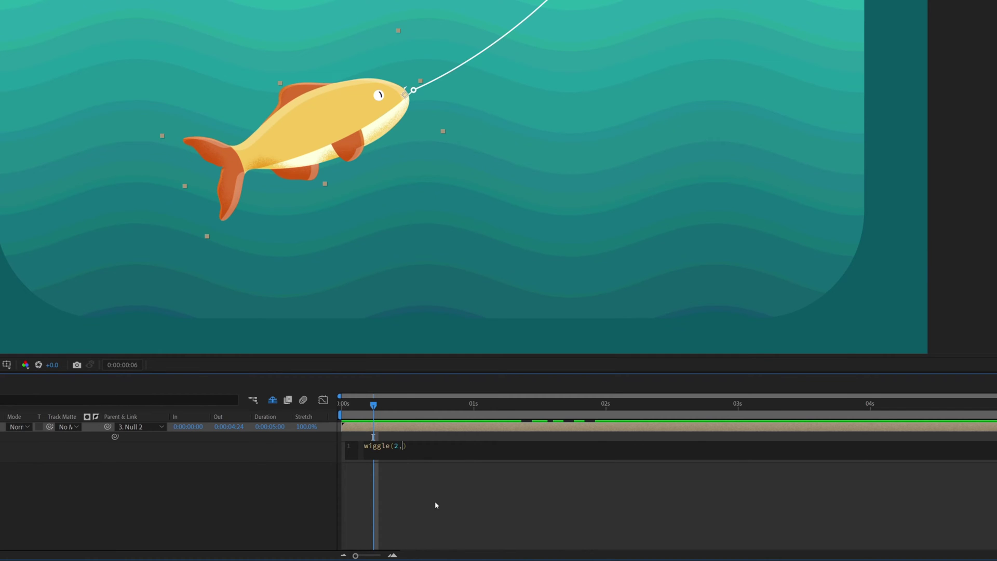
click(434, 501)
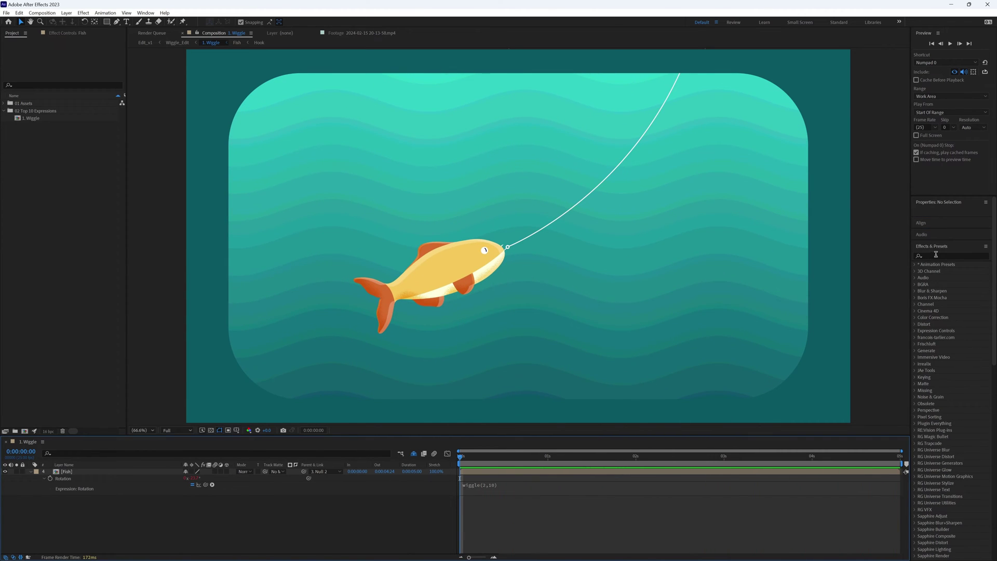
- Apply a Slider Control named x to the Fish layer and duplicate it as a second slider named y
click(937, 256)
text(slider)
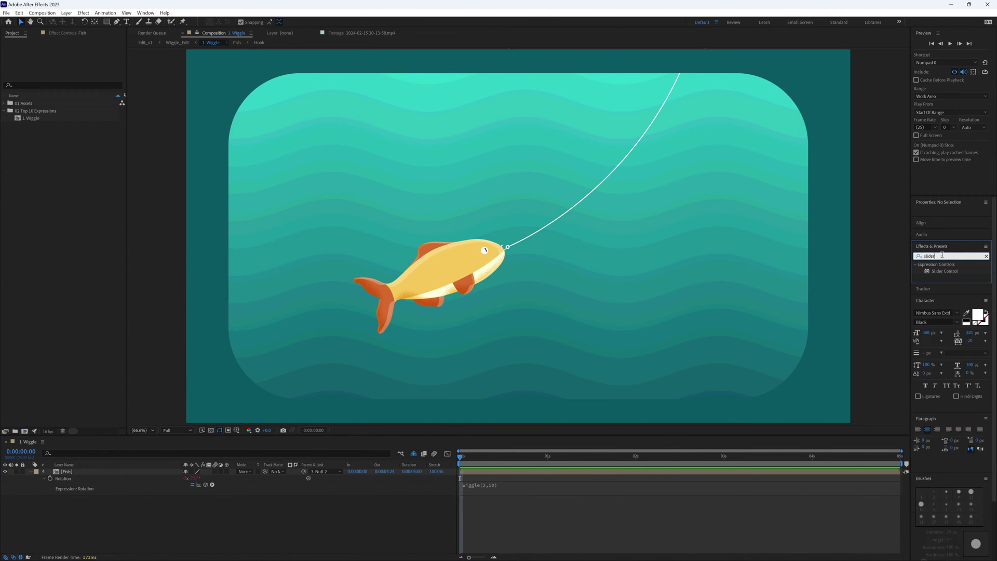
drag(828, 336, 308, 474)
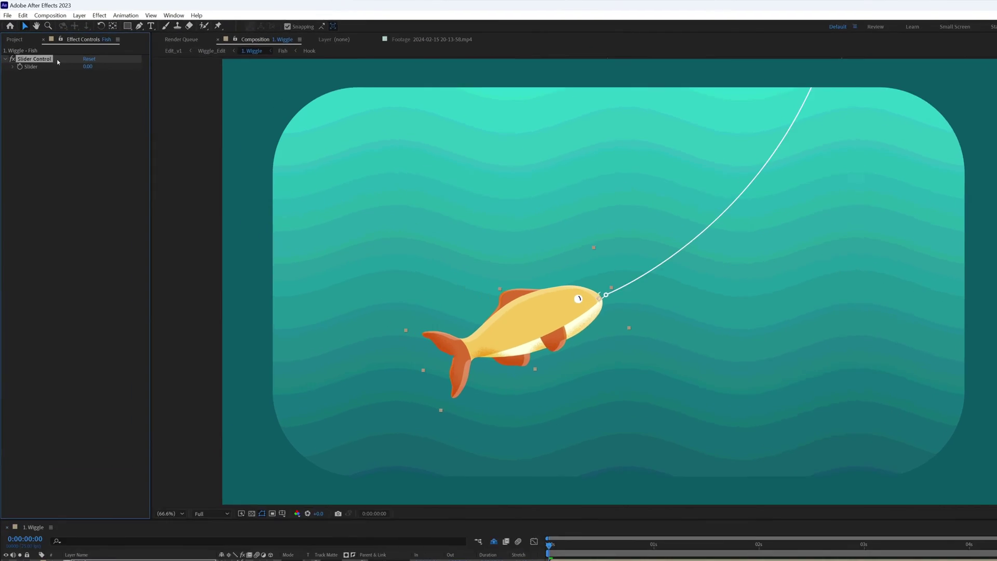
key(Return)
key(ctrl+d)
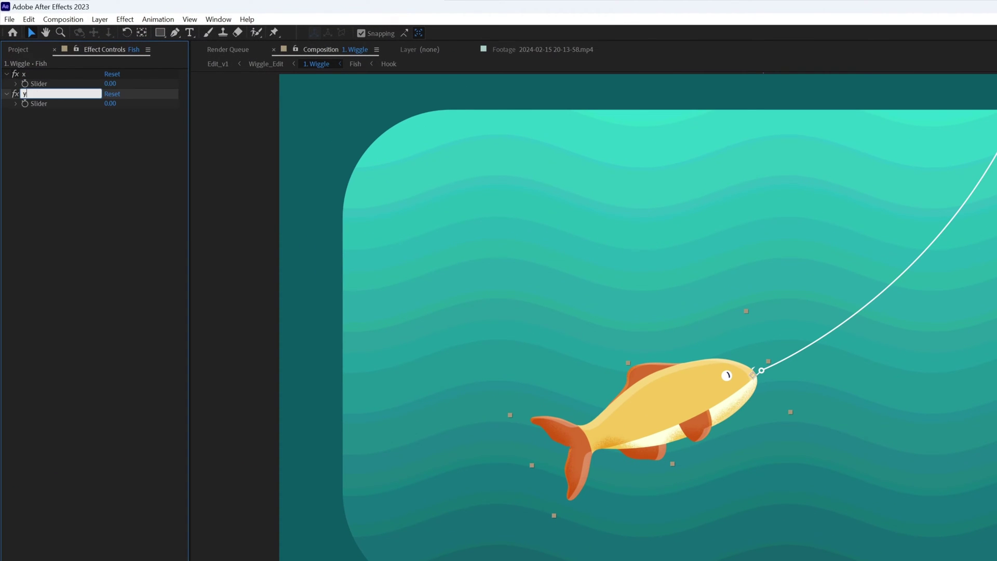
click(145, 508)
- Start a rotation expression on the Fish layer that defines x and y as variables linked to the matching sliders
key(r)
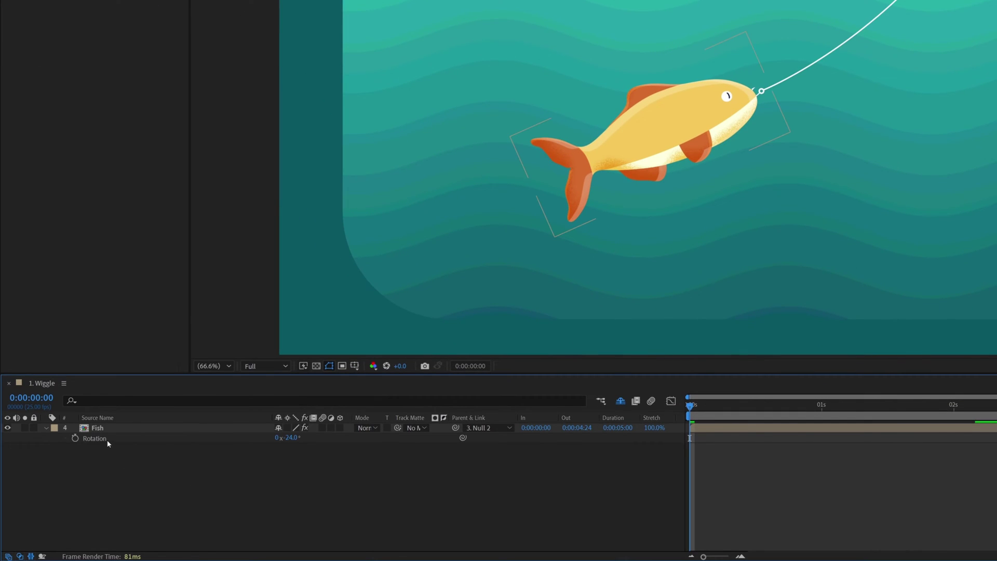
click(105, 440)
alt+click(75, 439)
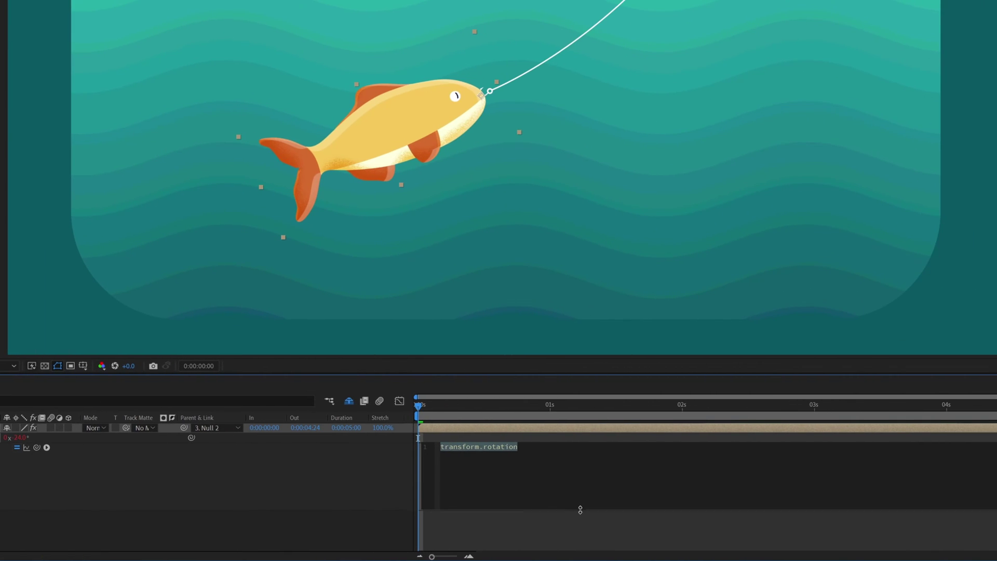
text(x=)
key(Escape)
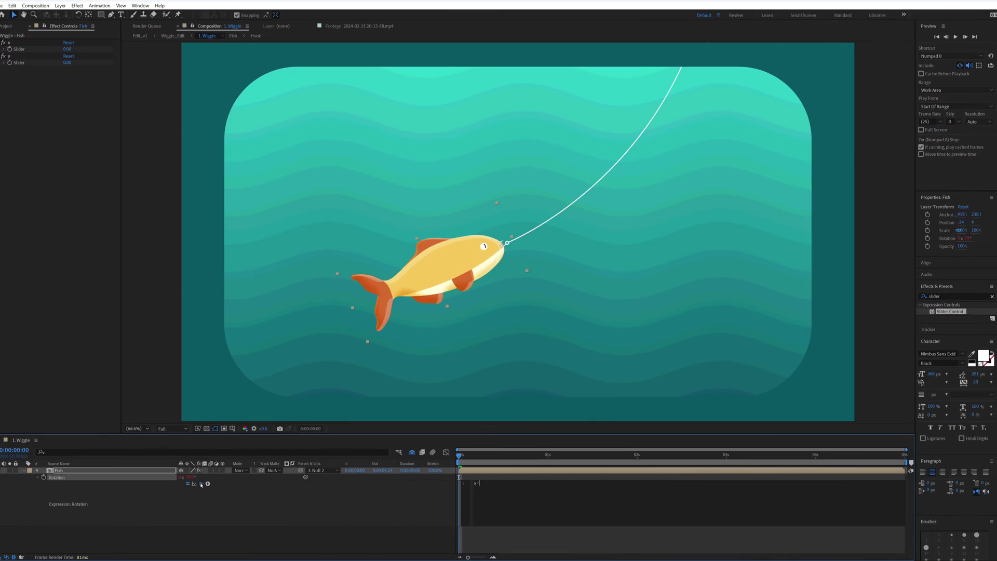
drag(47, 449, 0, 0)
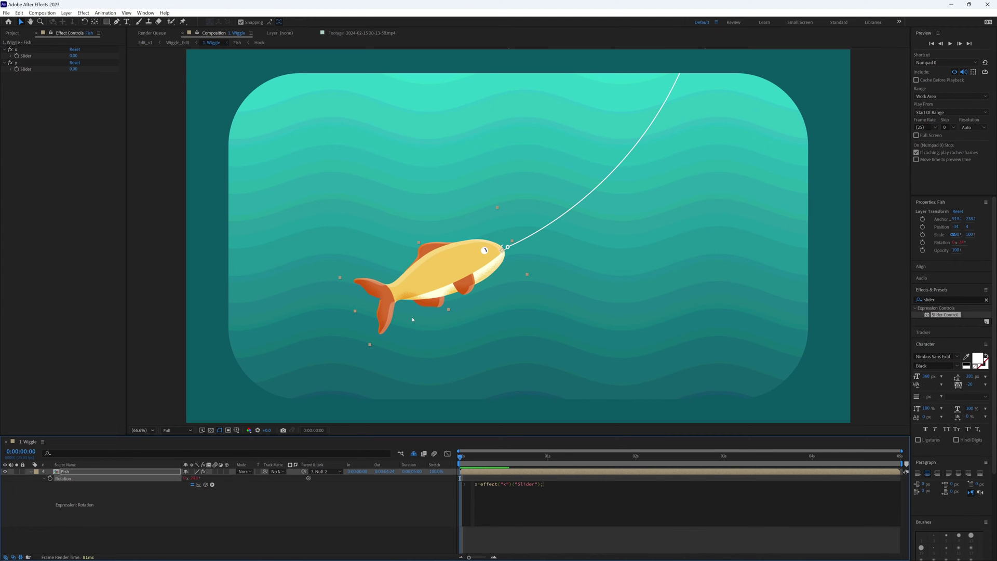
text(=effect("y")("Slider");)
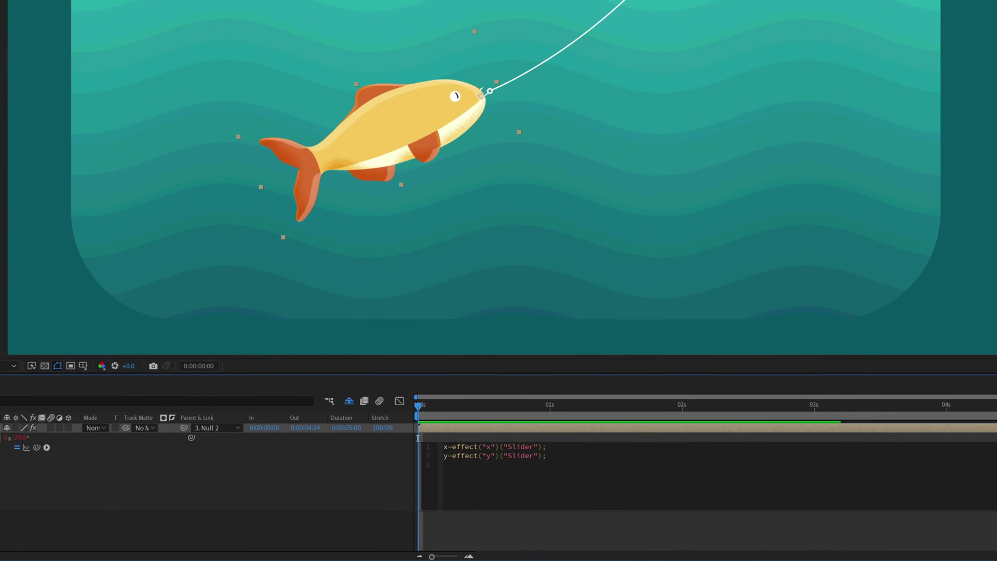
- Finish the Fish layer's rotation expression with the line wiggle(x,y) and preview it
key(Return)
text(wiggle()
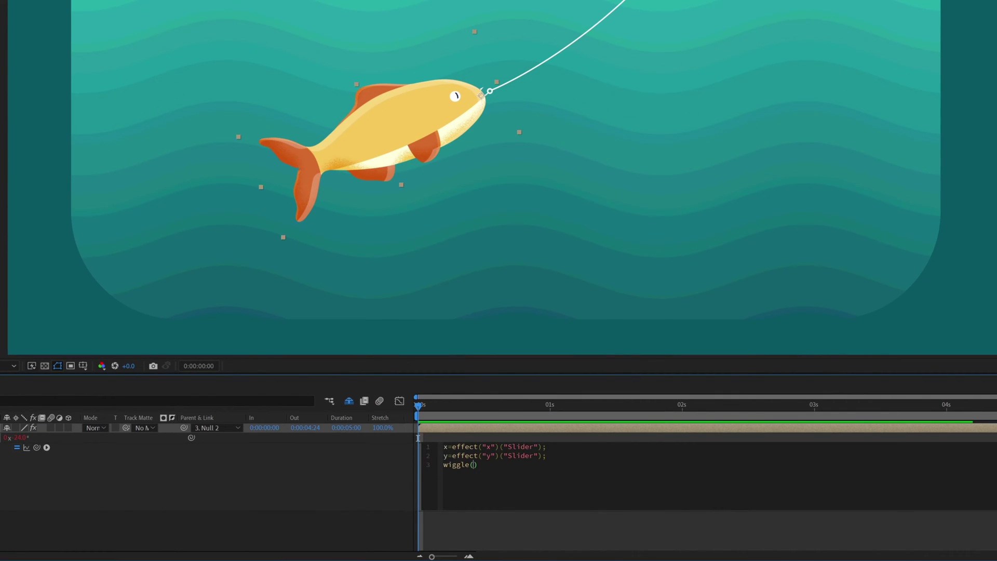
text(x)
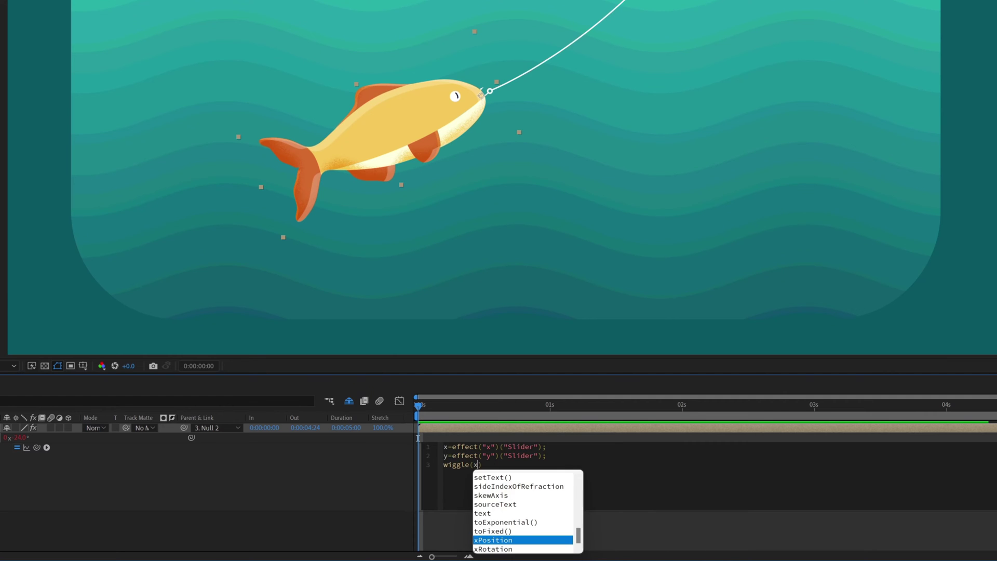
text(,y)
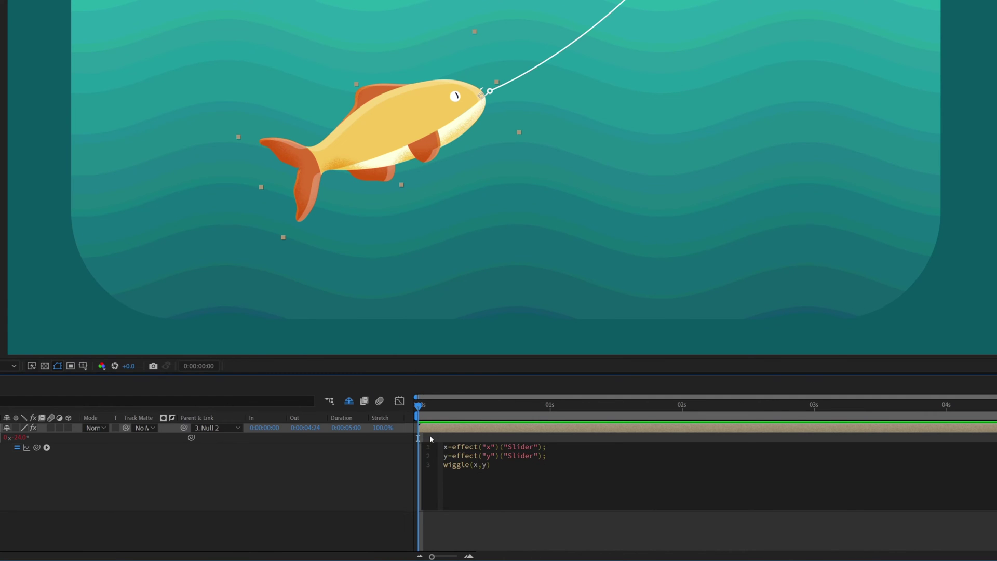
click(431, 439)
key(space)
- Set the Fish layer's x slider to 2 and its y slider to 20
click(73, 56)
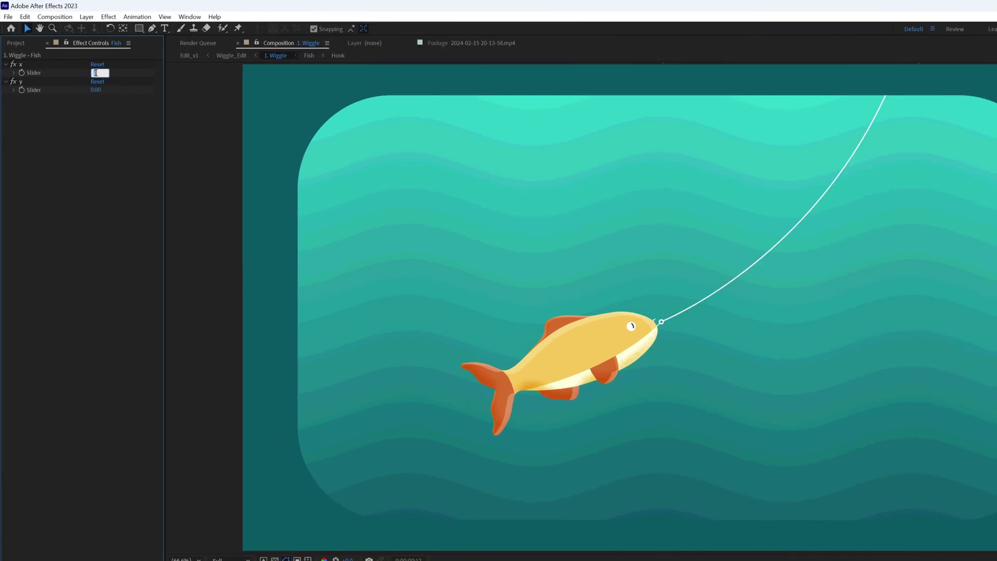
text(2)
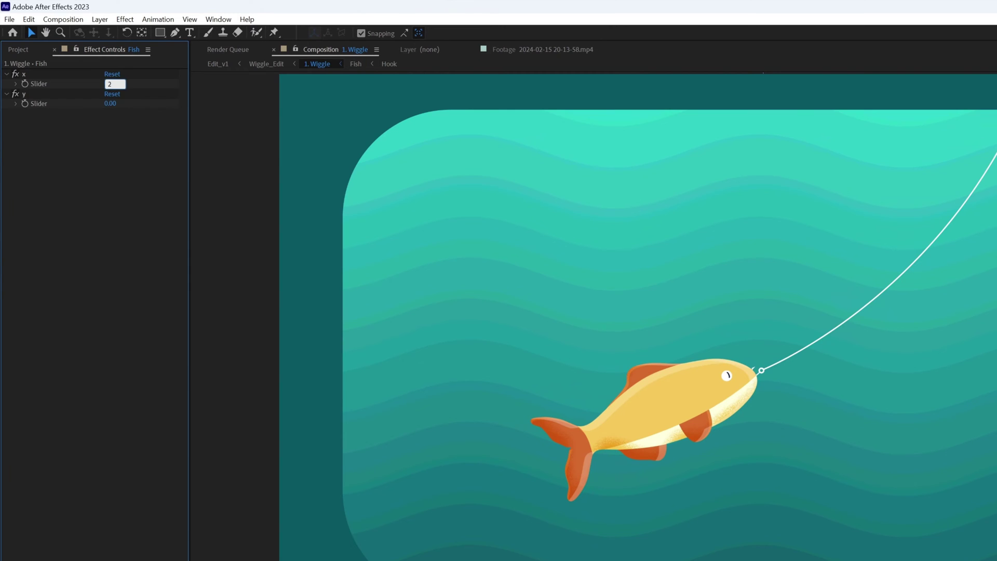
key(Tab)
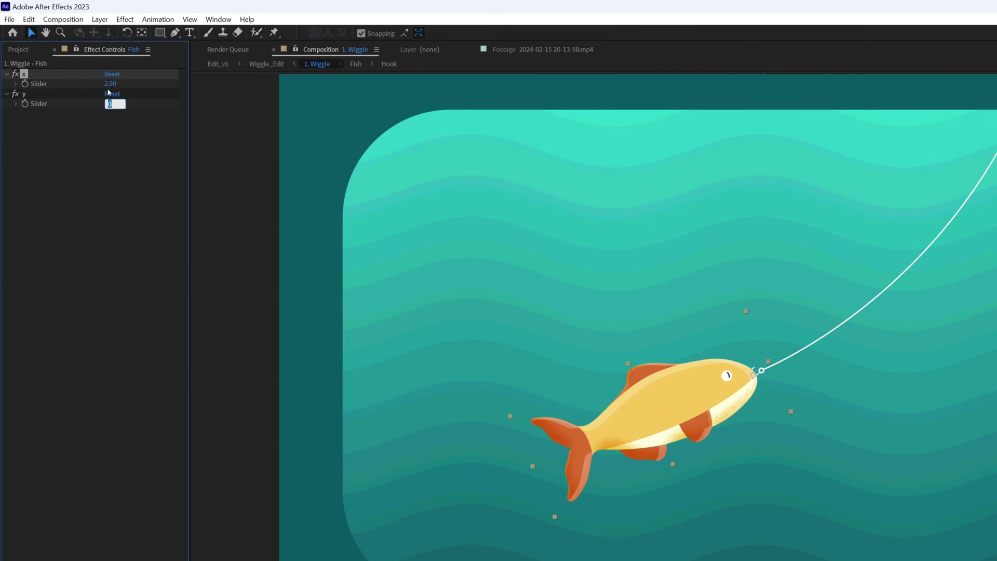
text(20)
key(Return)
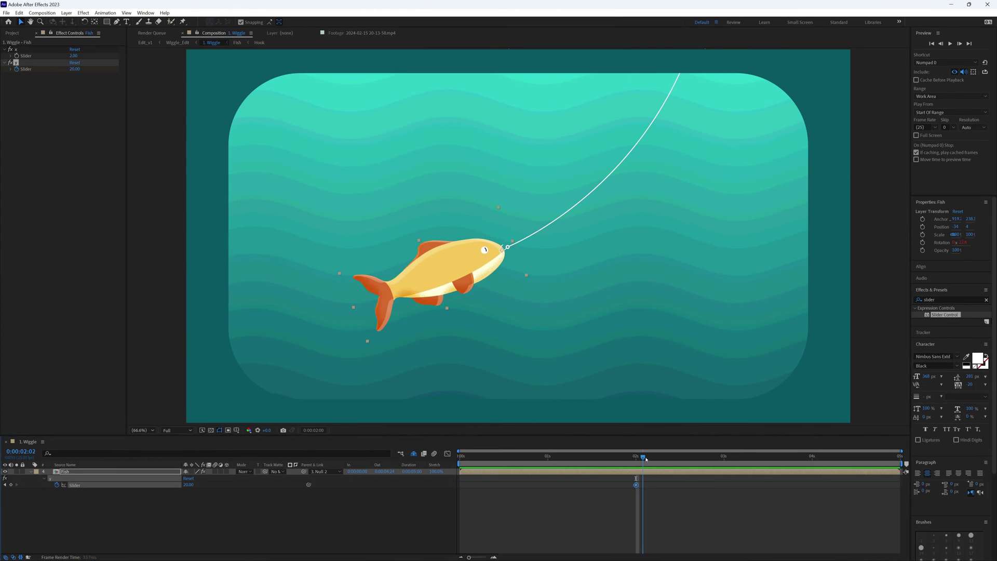
- Keyframe the Fish layer's y slider to 0 at 0:00:03:01 and preview the animation
drag(643, 457, 727, 456)
click(188, 484)
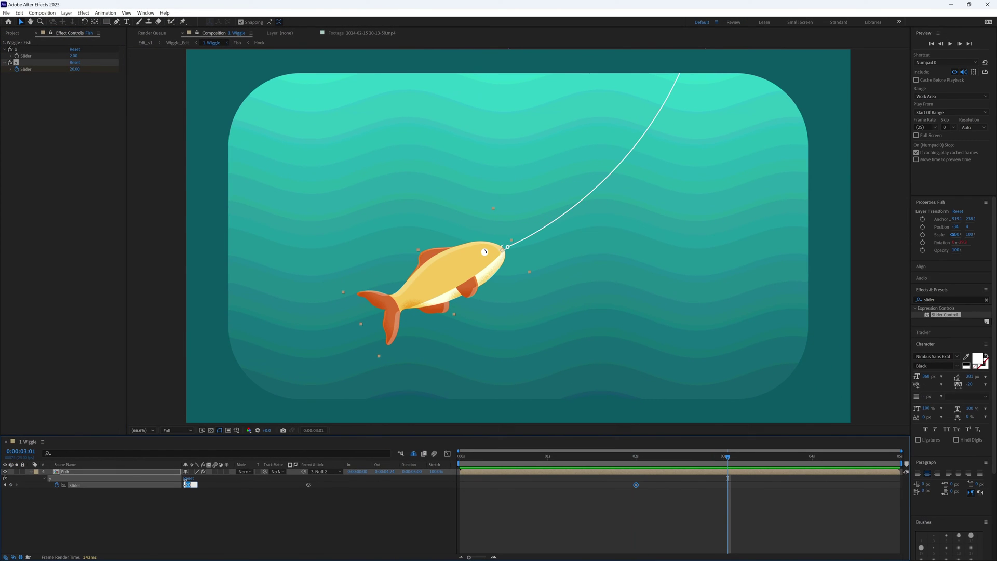
text(00)
key(Return)
key(space)
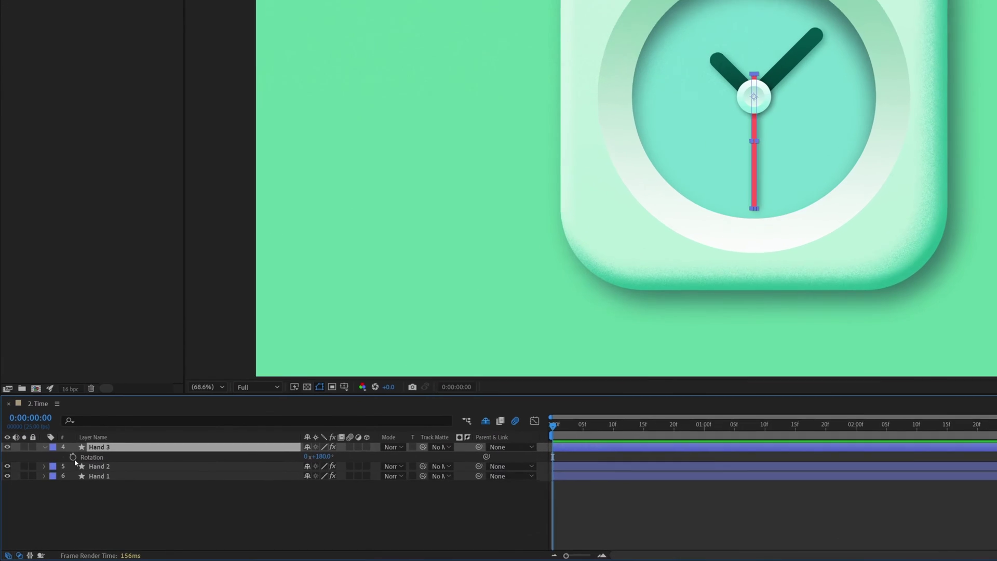
- Add a time expression to the rotation of the Hand 3 layer
alt+click(44, 490)
text(time*25)
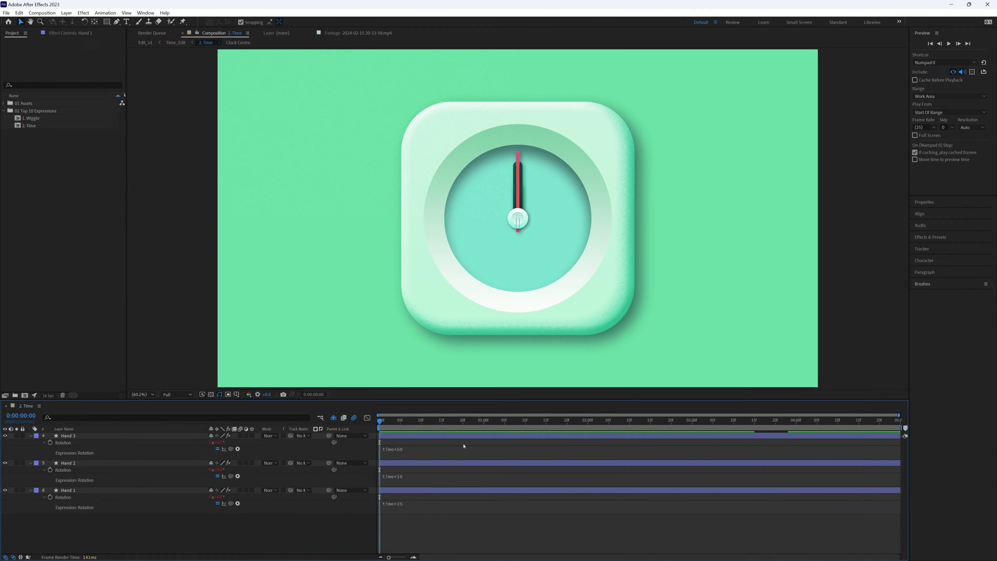
- Prefix the rotation expressions of Hand 3 and Hand 2 with value+, giving value+time*50 and value+time*10
click(463, 448)
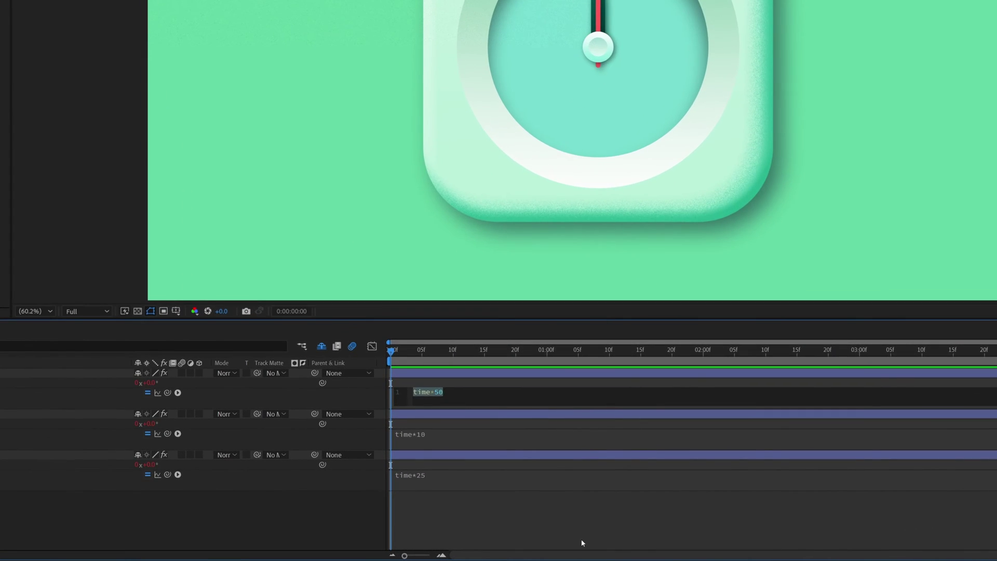
text(value)
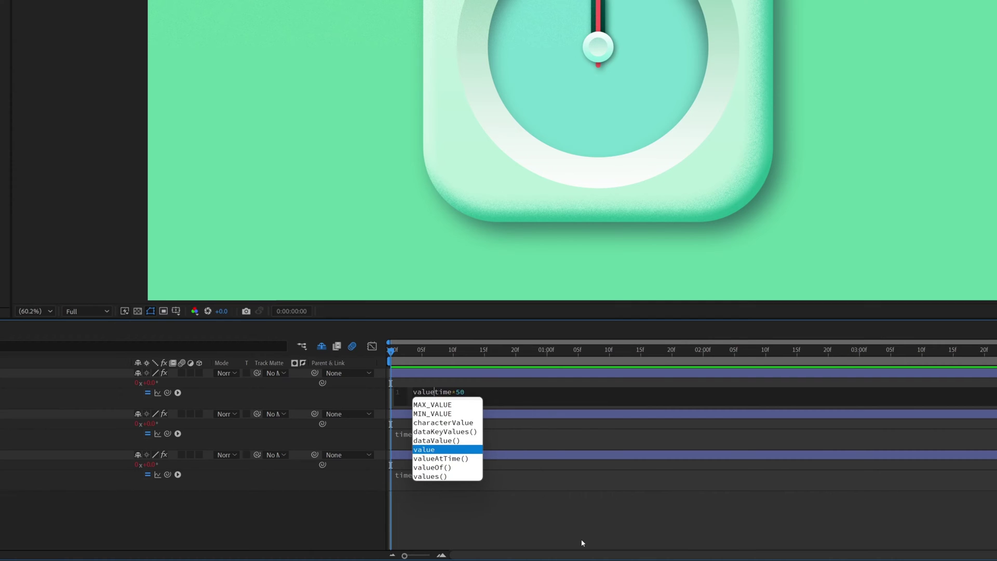
text(+)
click(468, 439)
click(406, 436)
text(value+)
click(534, 472)
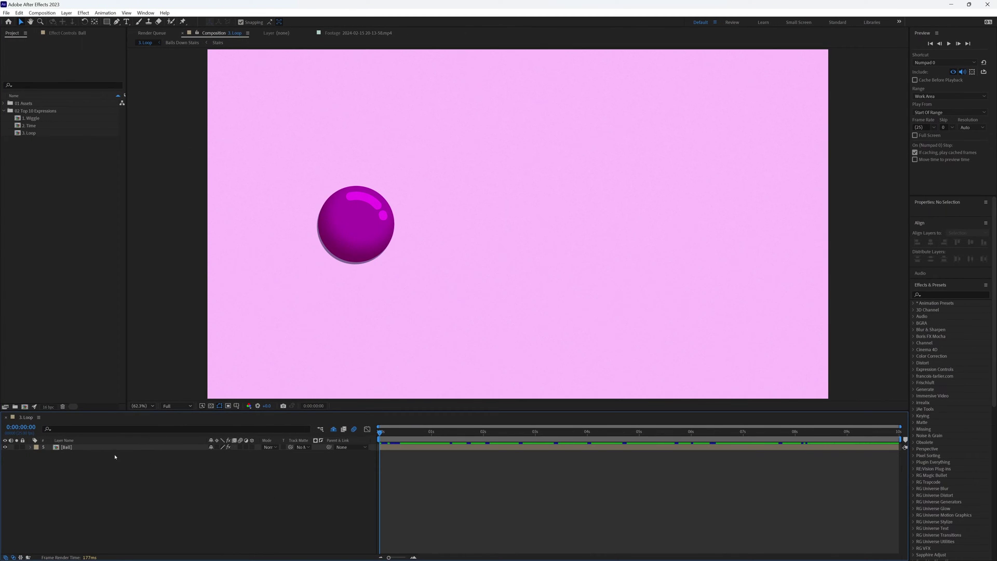
- Reveal the Ball layer's keyframed position and preview its movement
click(115, 447)
key(u)
click(411, 492)
key(space)
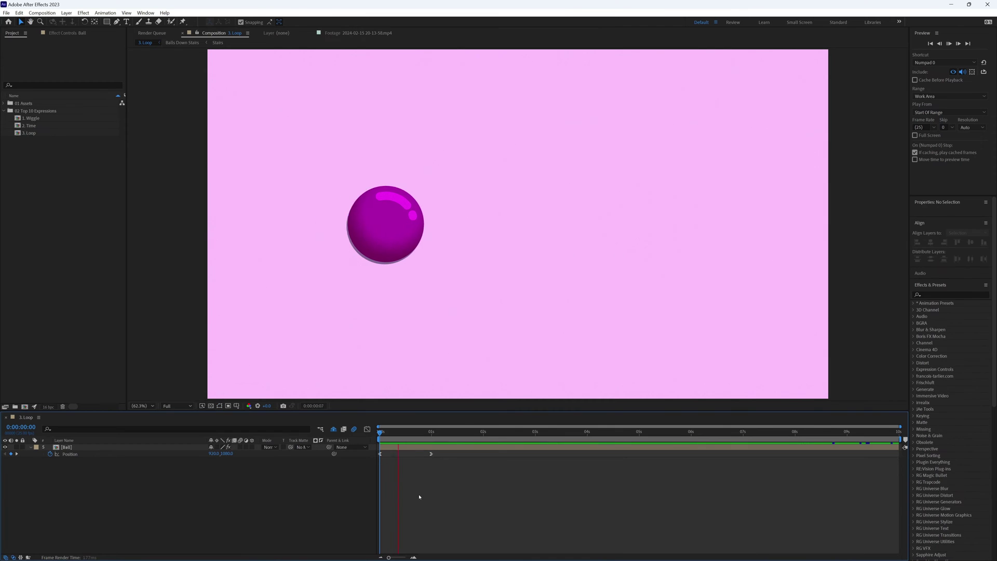
key(space)
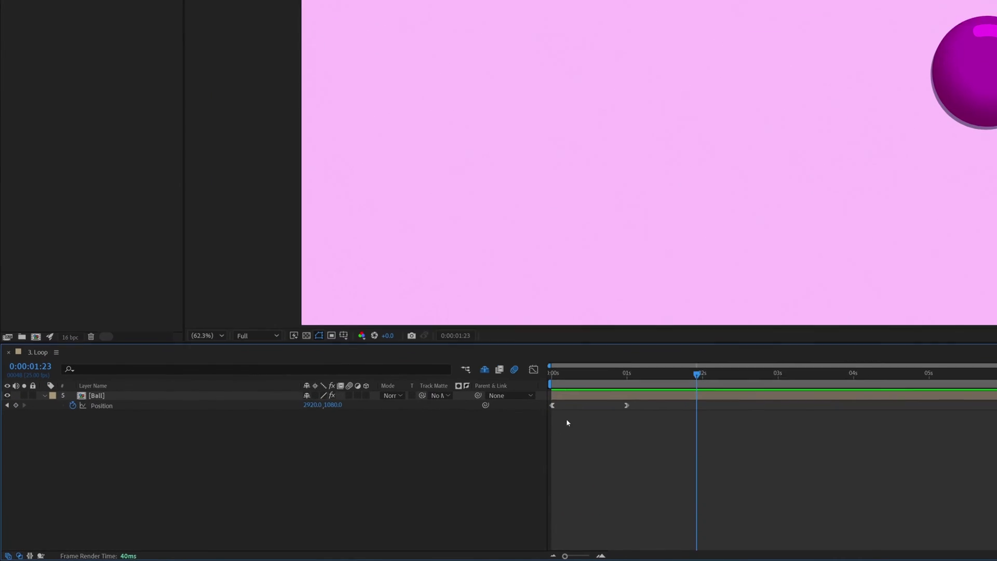
- Add the expression loopOut() to the Ball layer's position and preview the loop
alt+click(50, 454)
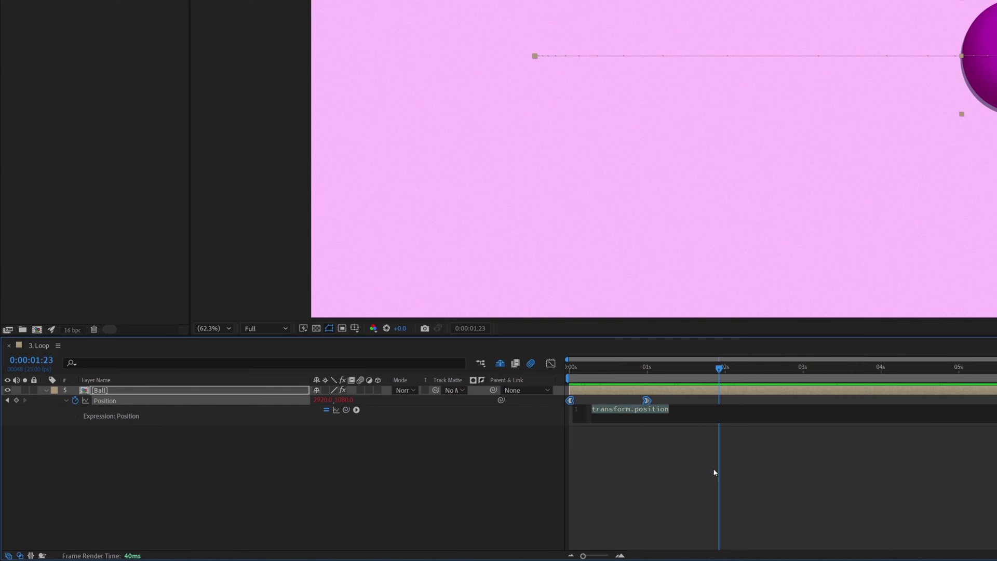
text(loopOut()
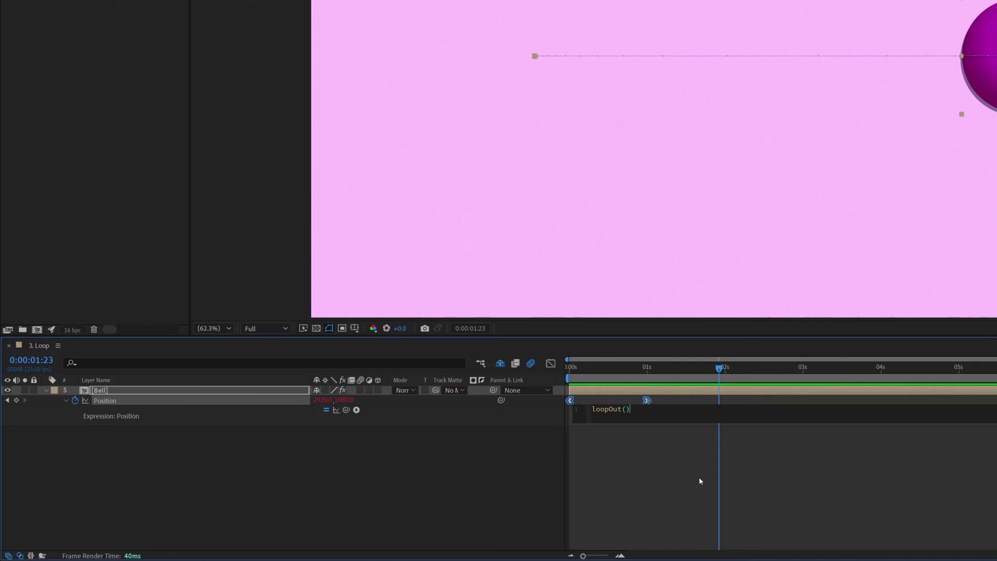
click(699, 480)
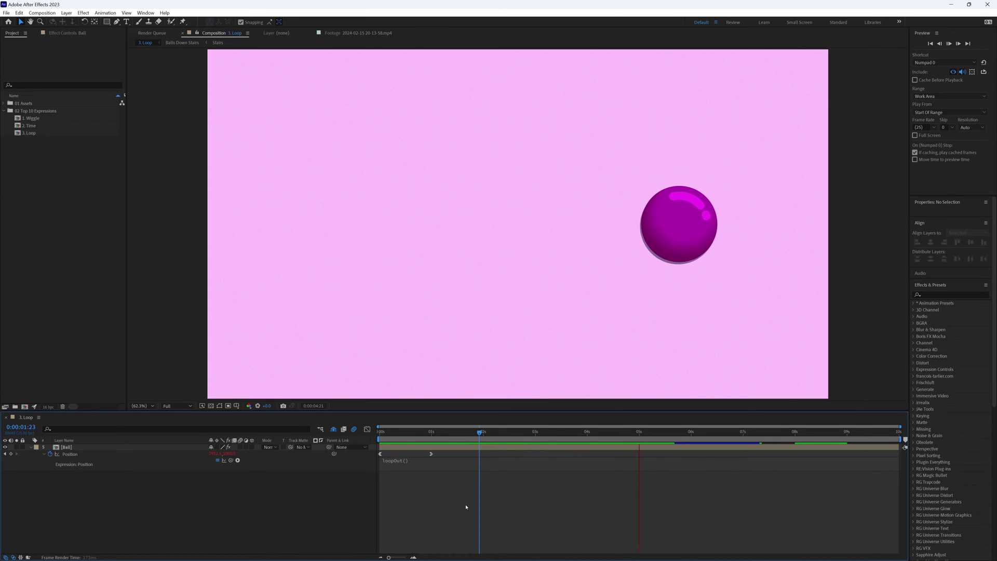
key(space)
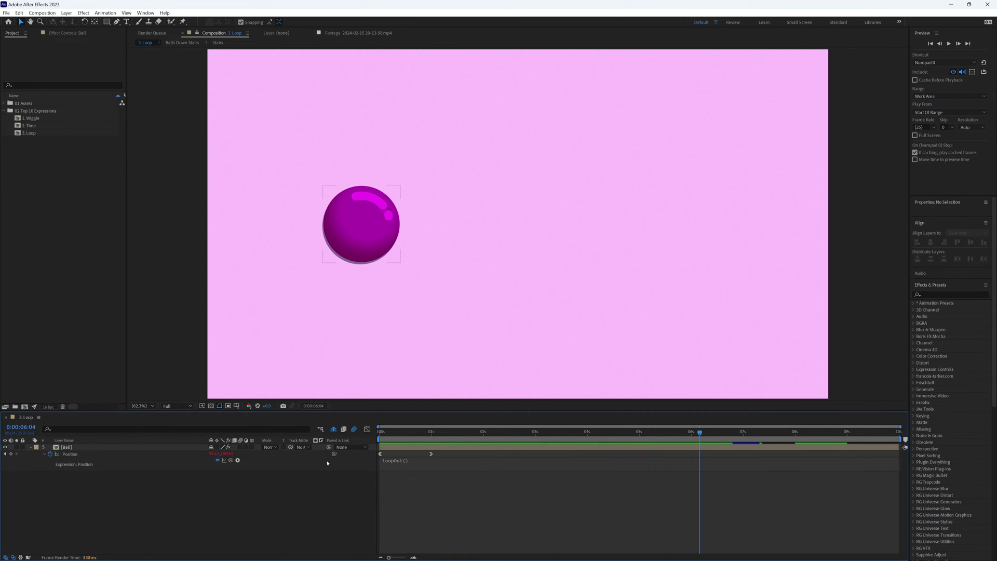
- Change the Ball layer's position expression to loopOut("pingpong")
click(415, 464)
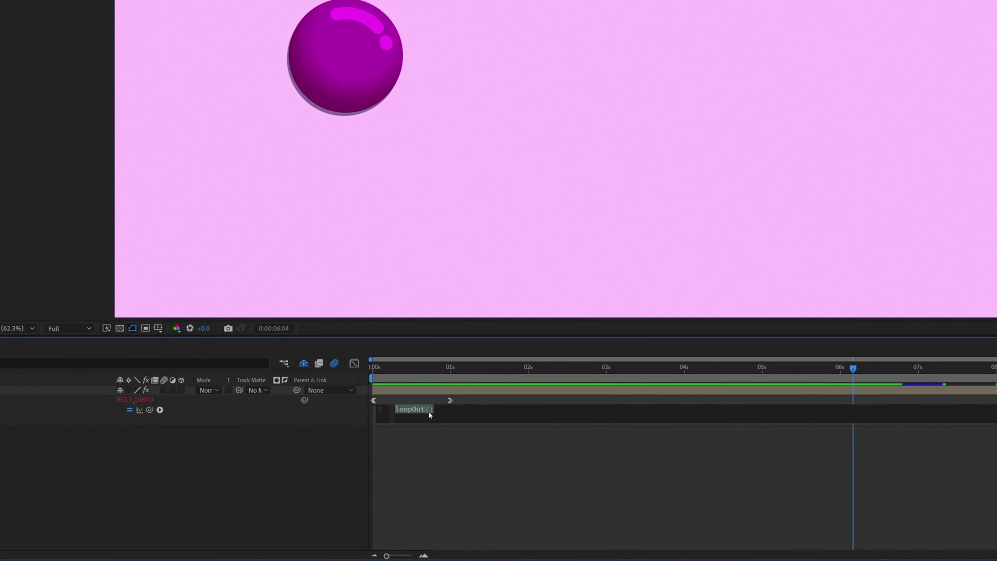
text("ping)
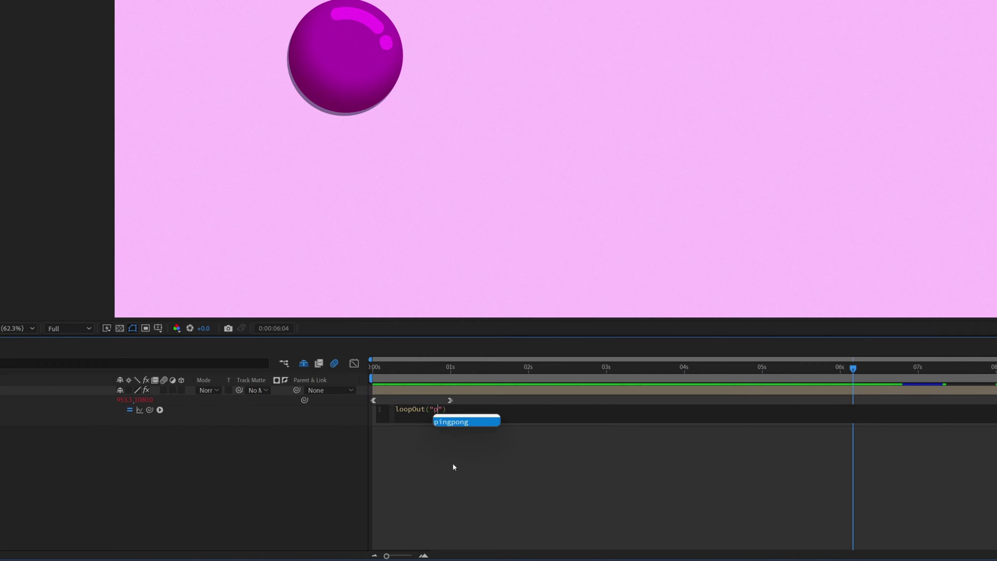
text(pong)
click(477, 468)
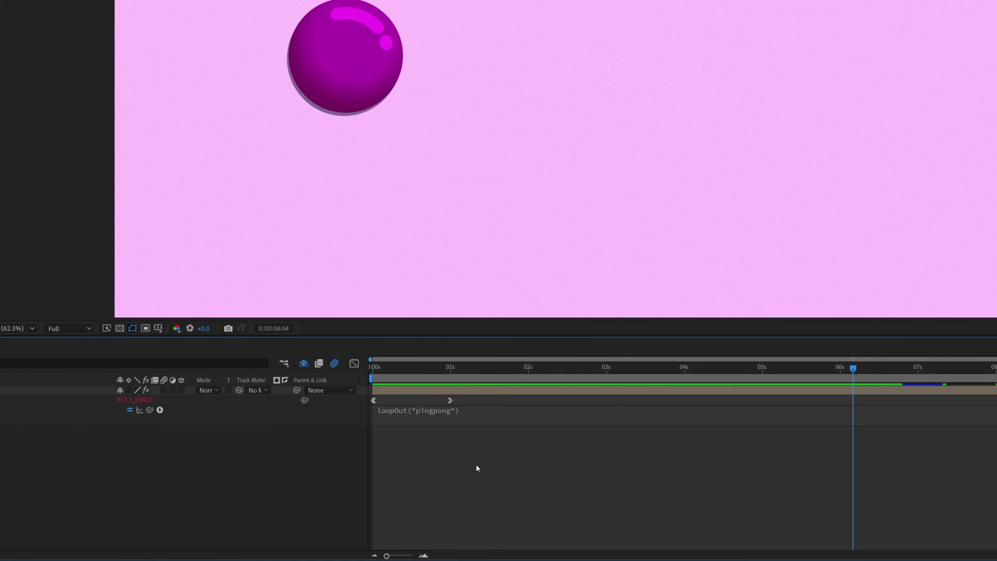
- Preview the ping-pong loop, and change the Ball layer's position expression to loopOut("offset")
key(space)
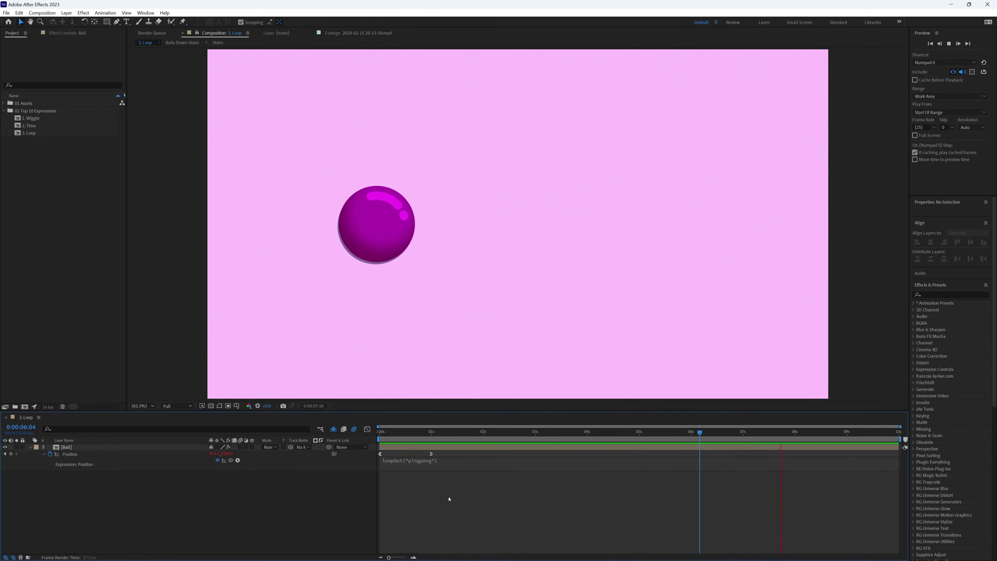
click(439, 462)
click(465, 414)
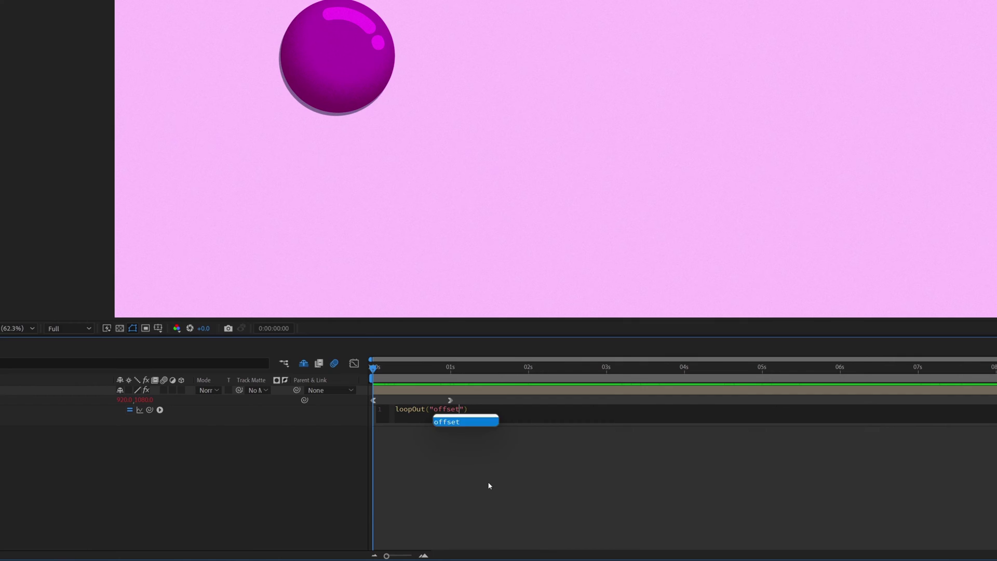
click(473, 467)
key(space)
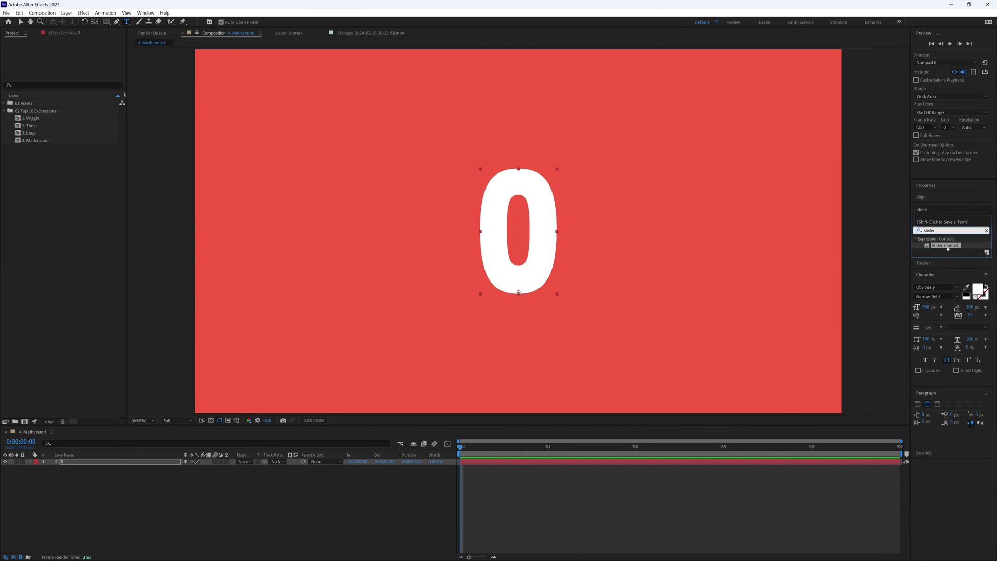
- Apply a Slider Control to the 0 text layer and link its Source Text to the slider with effect("Slider Control")("Slider")
drag(82, 466, 82, 465)
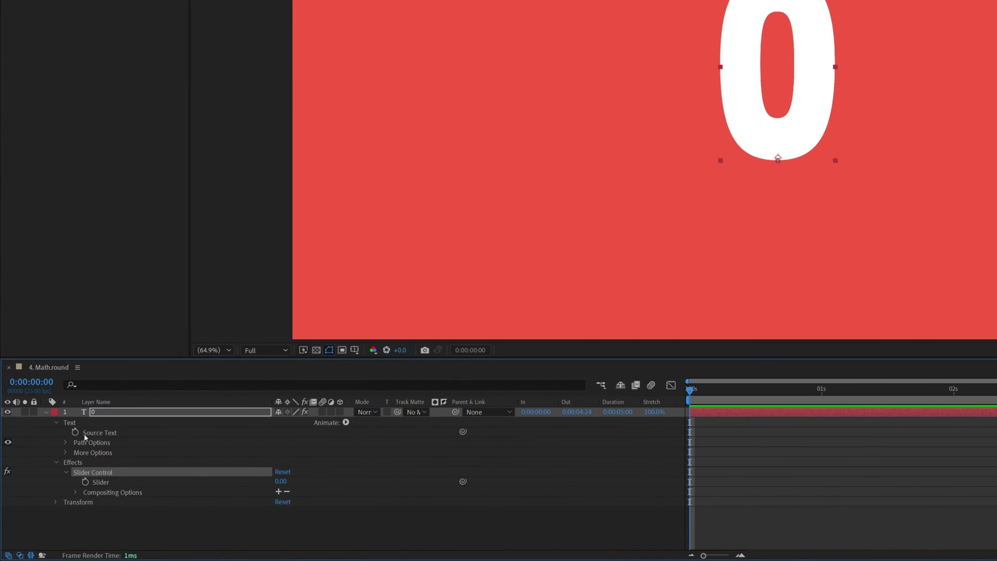
alt+click(76, 432)
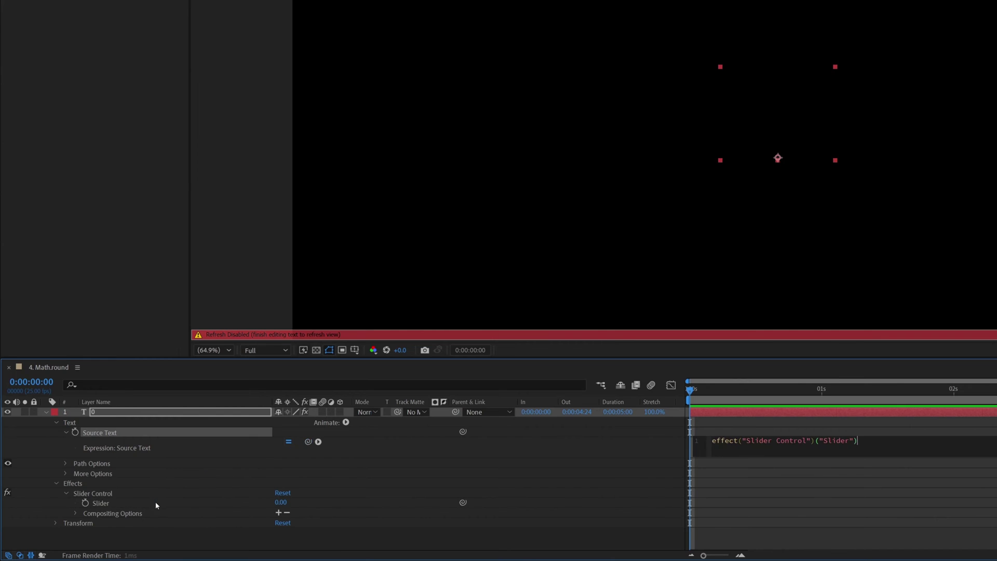
- Raise the Slider Control's value in single increments to test the linked number
click(76, 56)
key(Up)
key(Up)
key(Up)
key(Up)
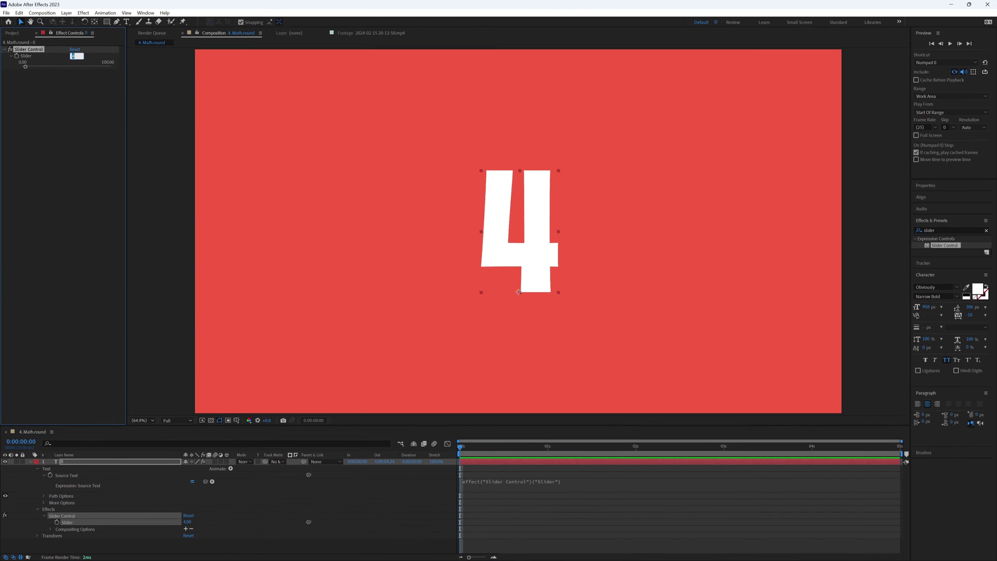
key(Up)
key(Up)
key(Up)
key(Up)
- Keyframe the slider from 0 at the start of the composition to 100 at 0:00:04:24
click(16, 55)
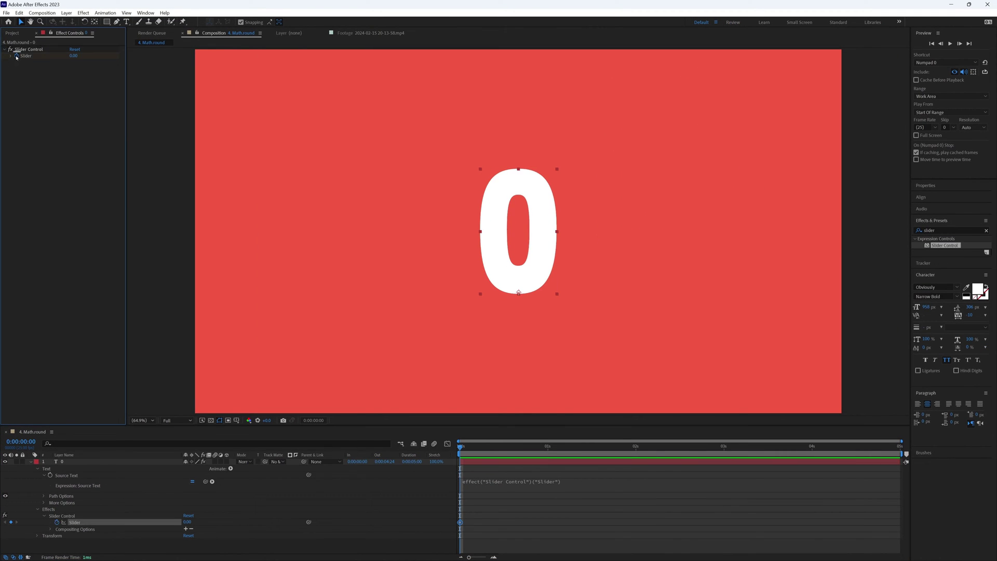
drag(514, 446, 603, 442)
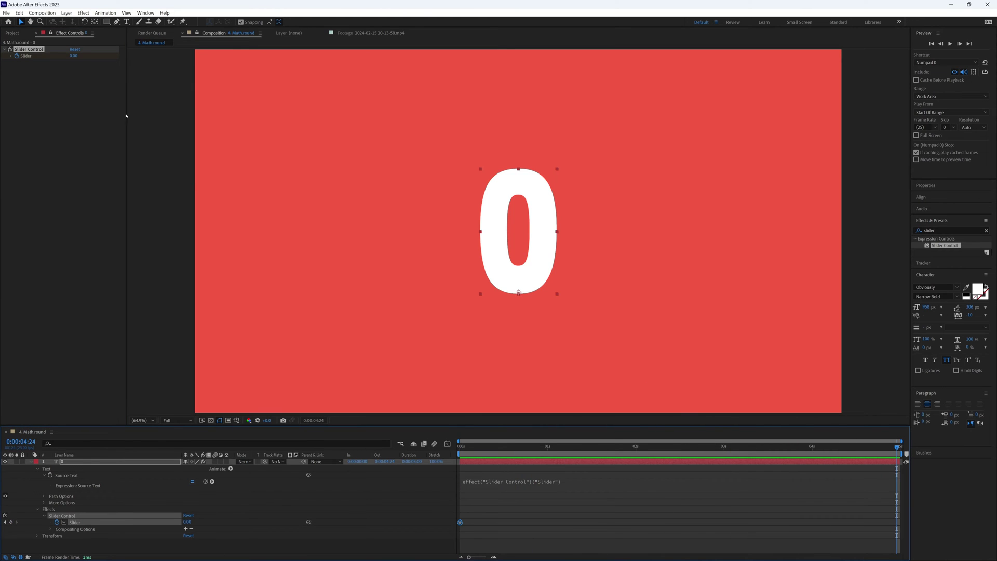
click(72, 55)
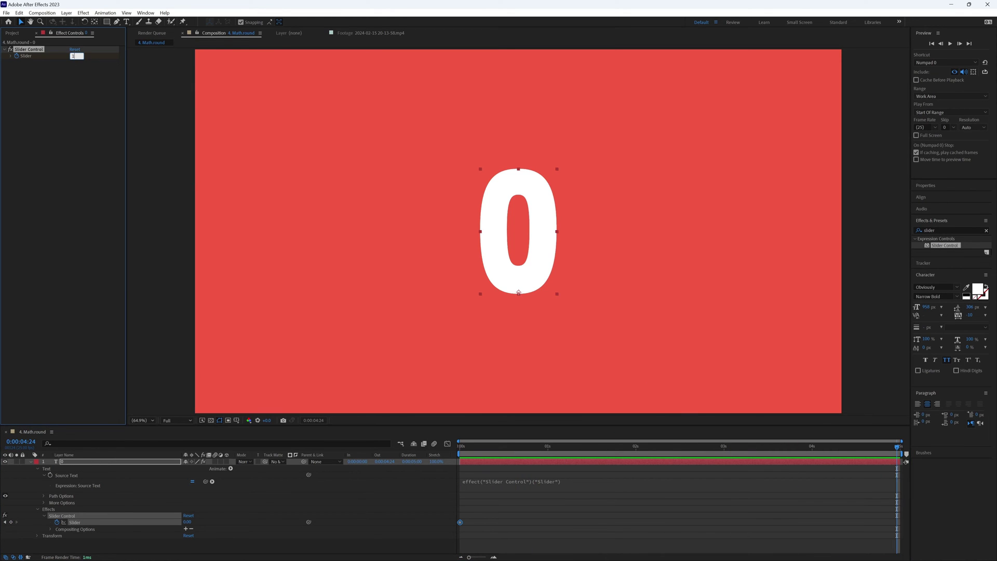
key(Return)
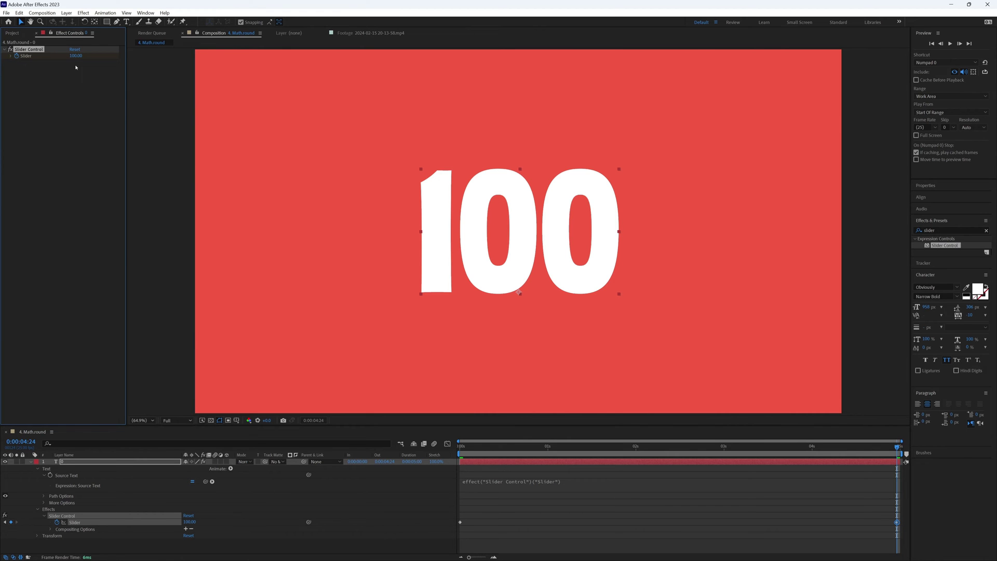
- Scrub and play the slider animation to inspect the numbers between the two keyframes
drag(865, 450, 636, 458)
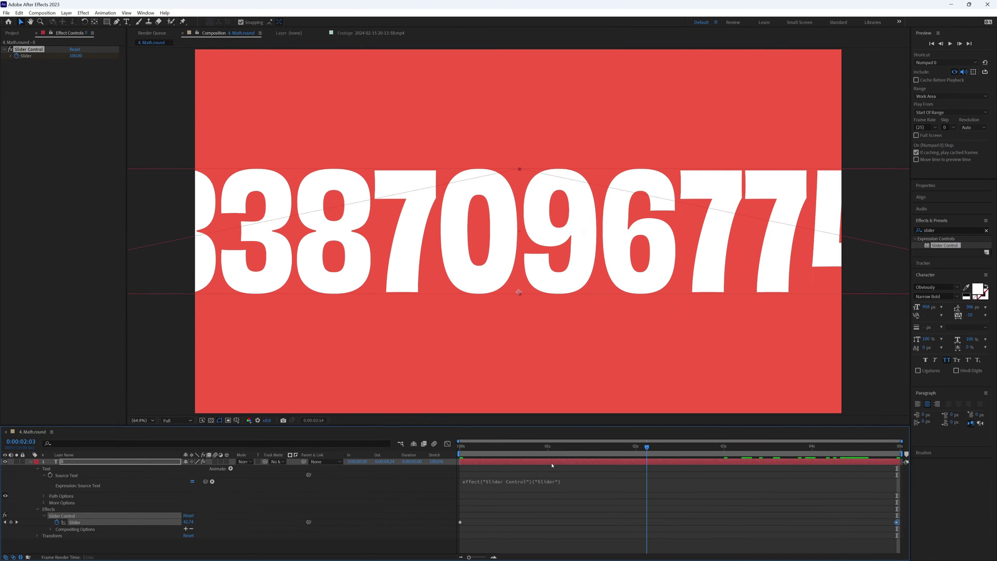
drag(552, 465, 753, 420)
key(space)
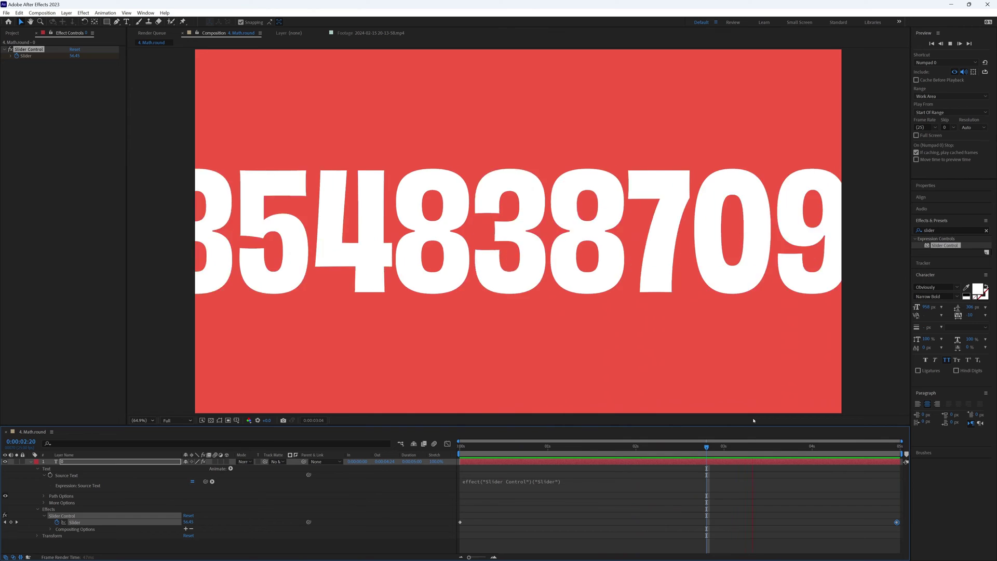
key(space)
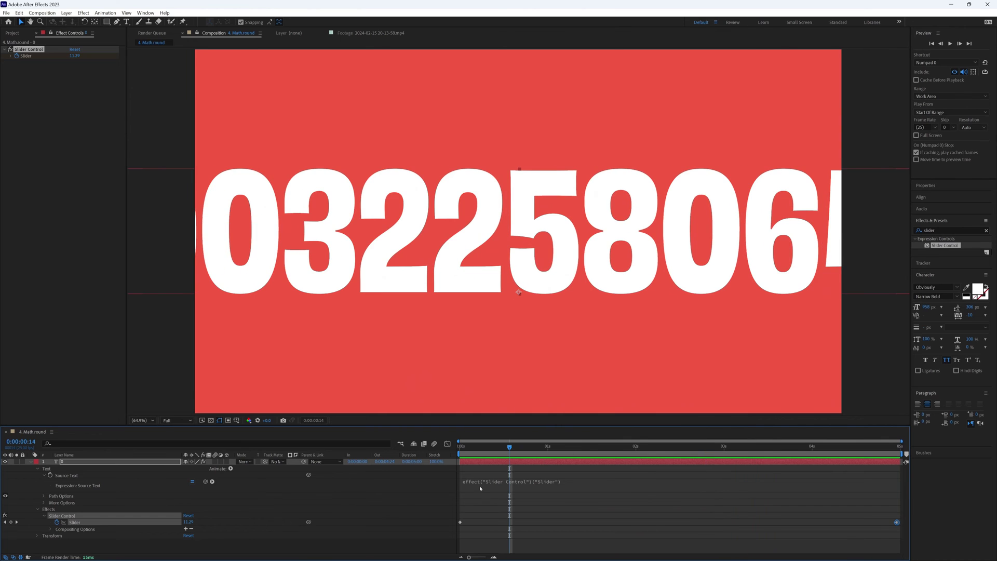
- Wrap the Source Text expression as Math.round(effect("Slider Control")("Slider")) and preview the count
click(480, 487)
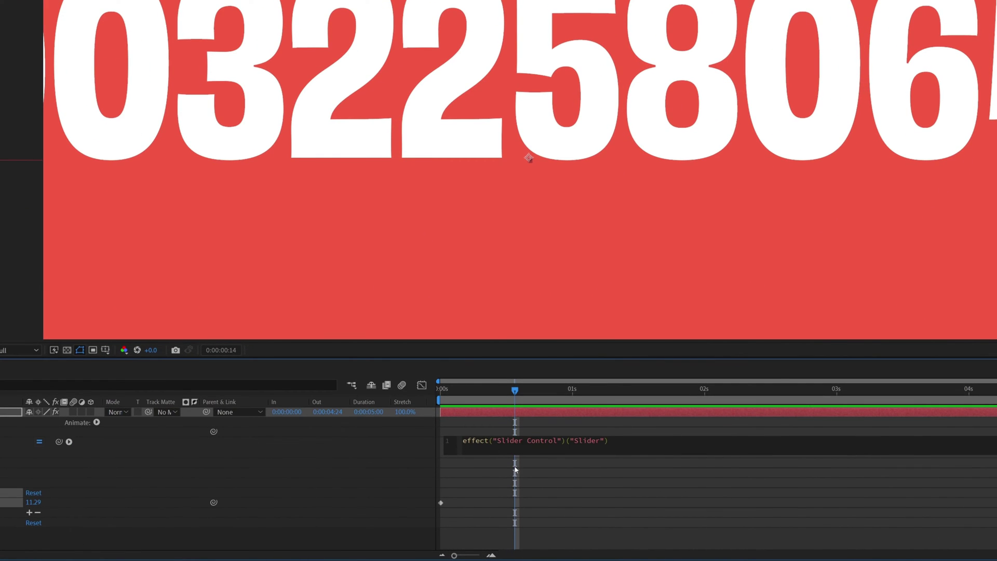
text(Math)
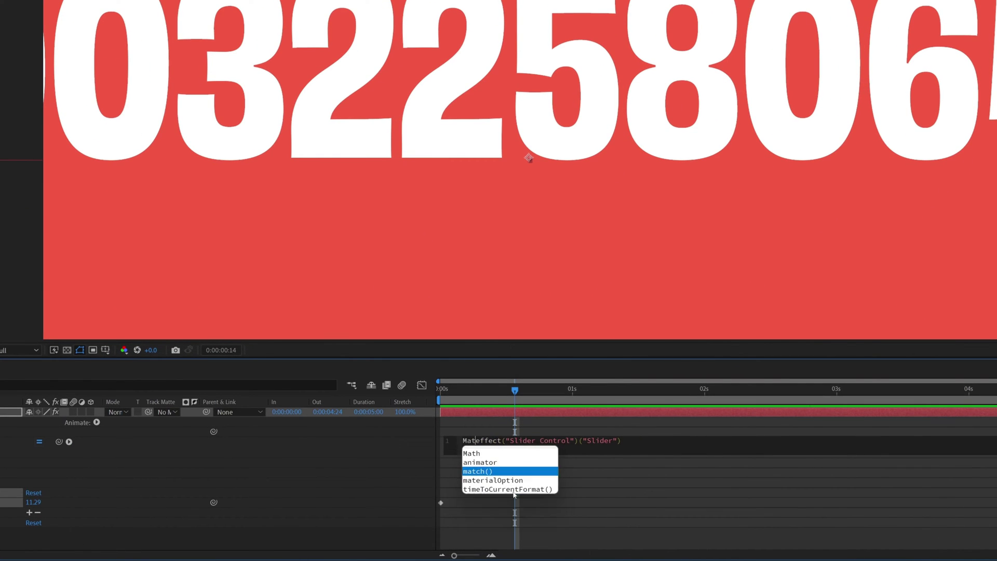
text(.round)
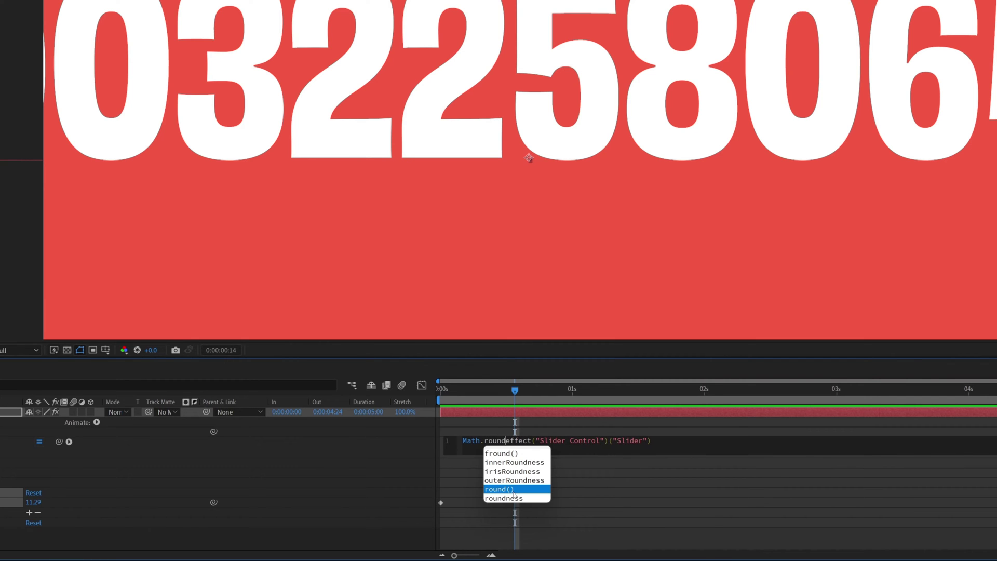
key(Return)
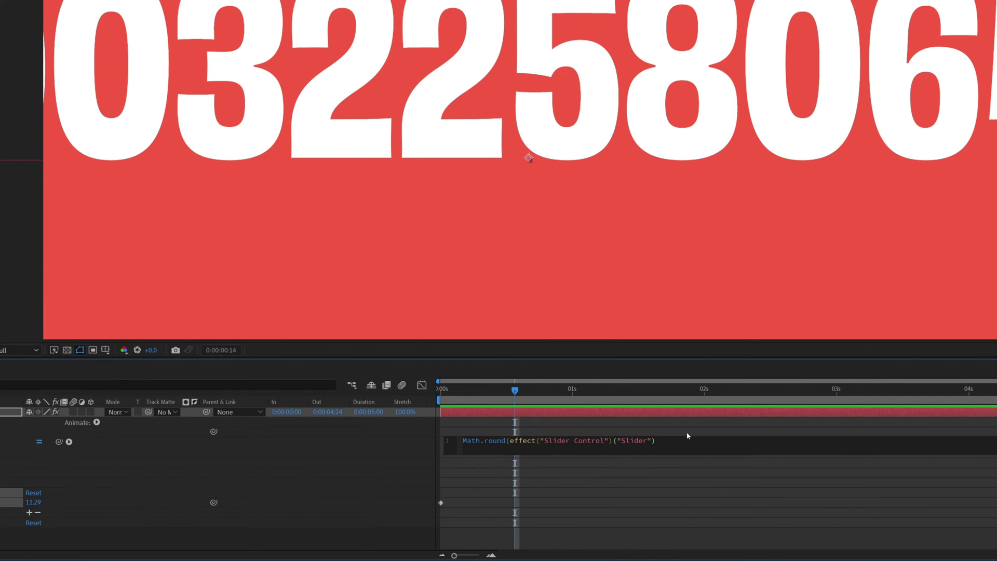
text())
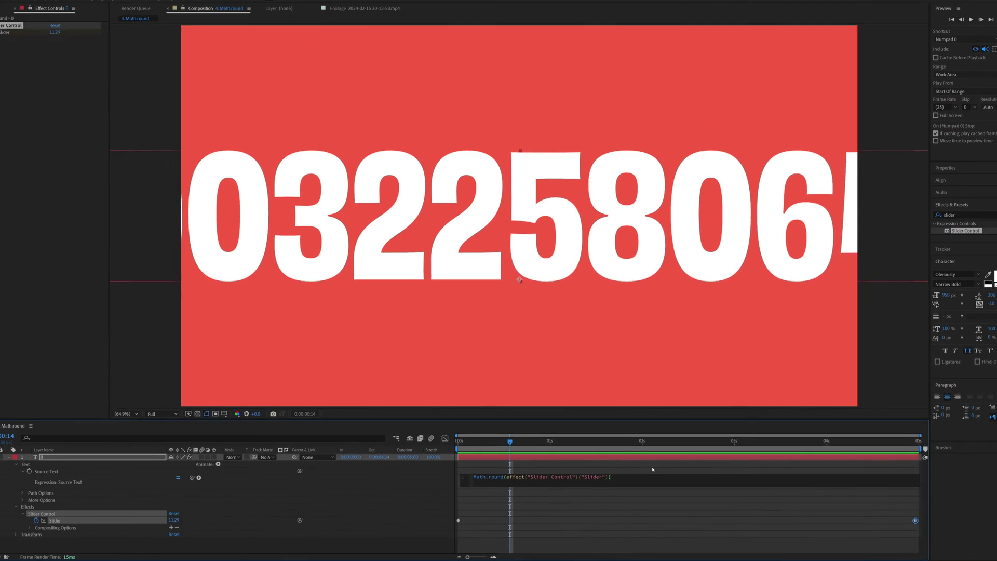
click(653, 468)
key(space)
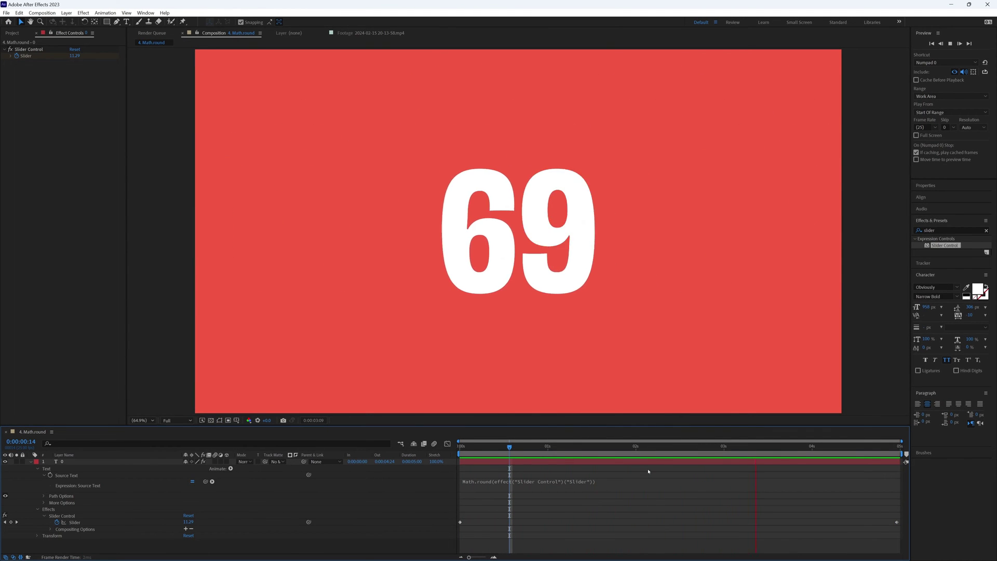
- Prefix the Math.round expression with "£"+, append a + and quotation marks for a text suffix, and preview the count
click(467, 482)
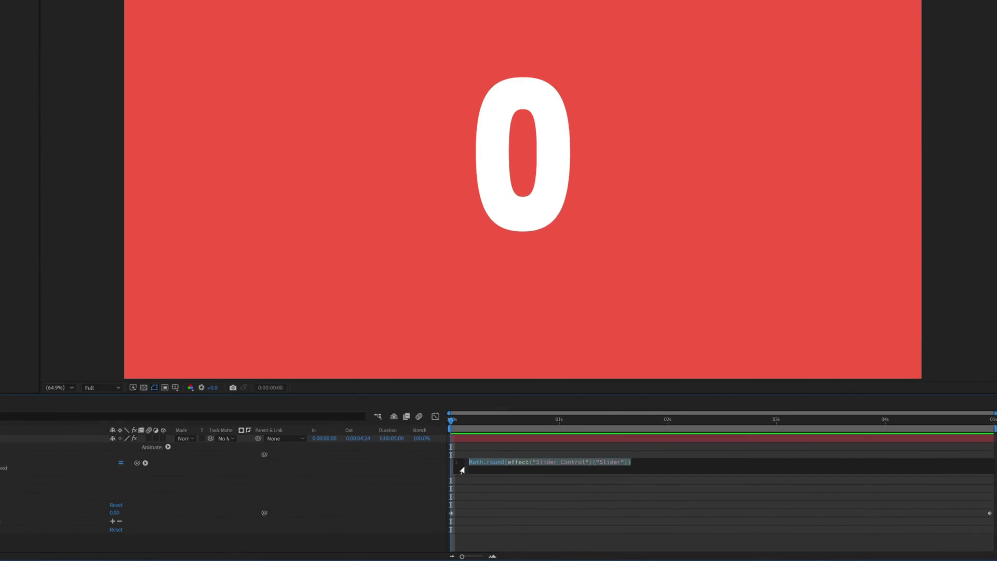
click(468, 482)
text(")
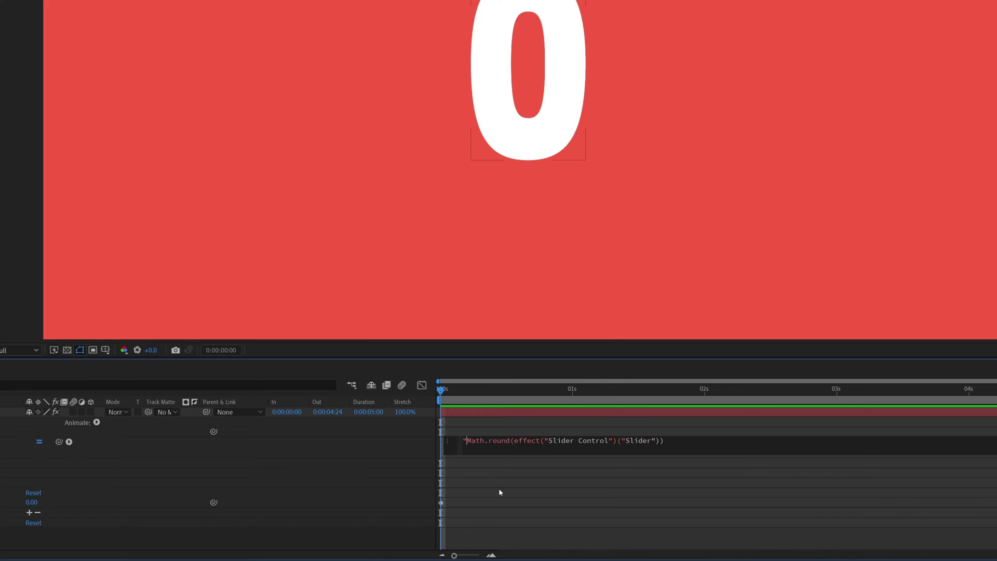
text(£"+)
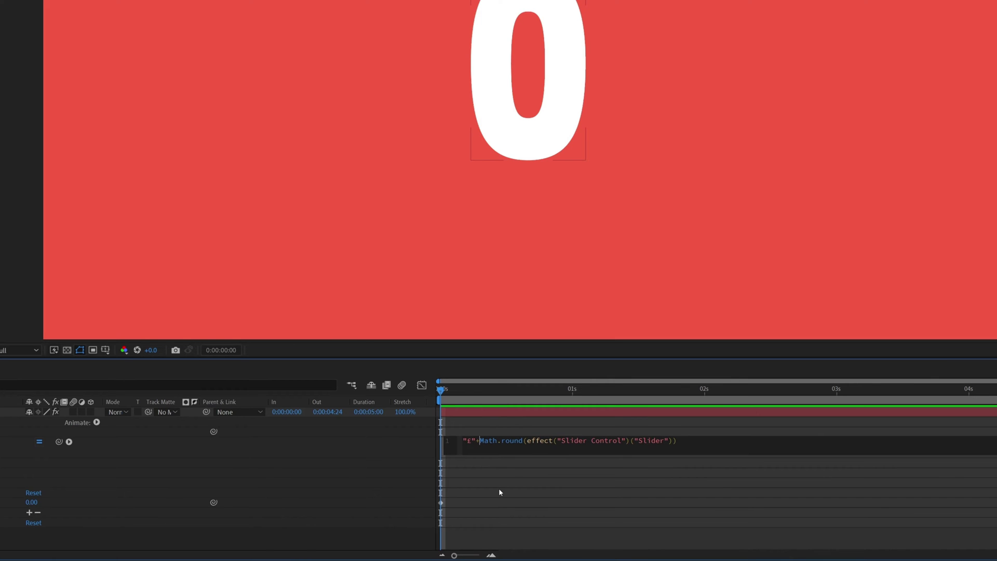
click(711, 445)
text(+"!)
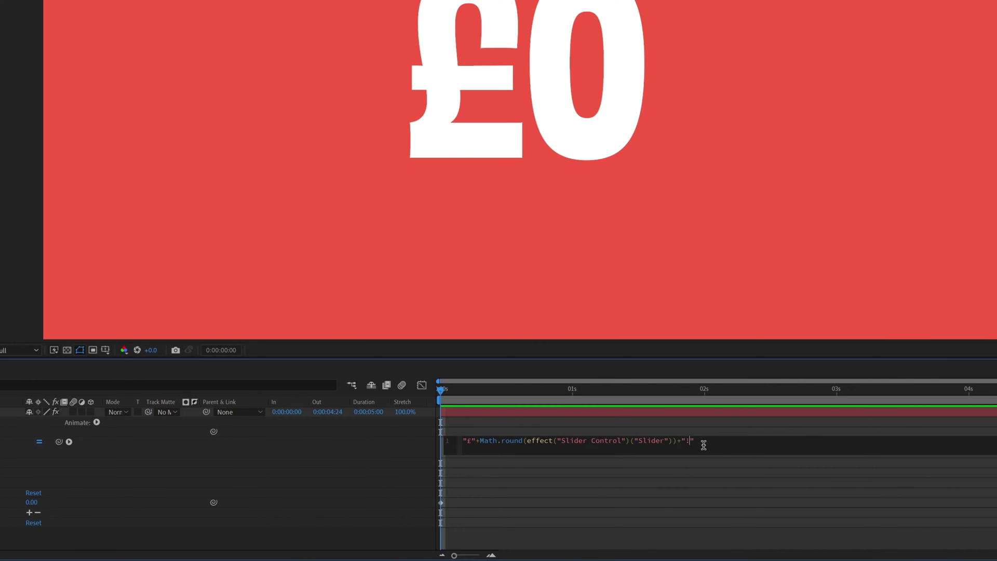
click(583, 407)
key(space)
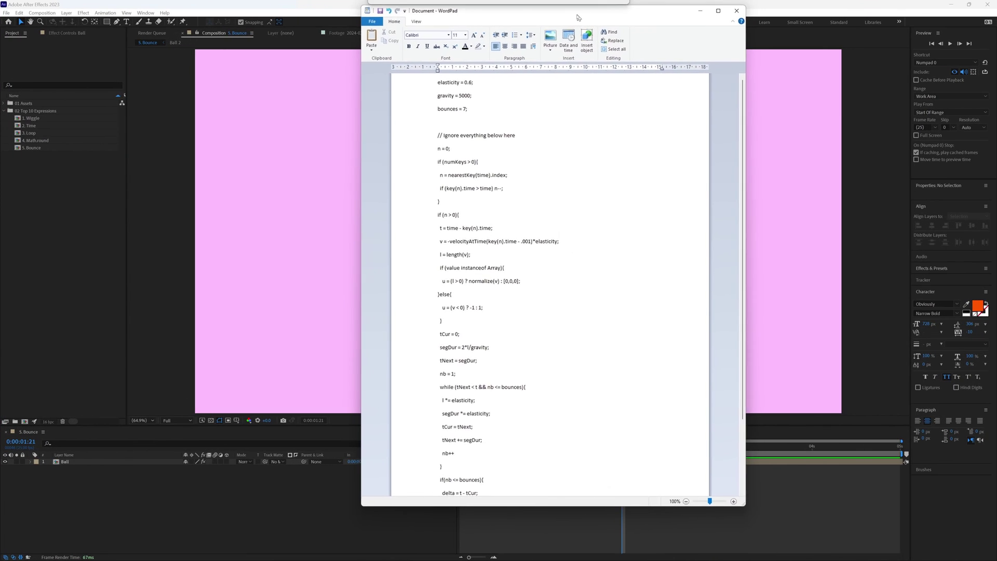
- Reposition the ball in the 5. Bounce composition to hand-animate its bounce
drag(578, 18, 532, 34)
mouse_move(681, 176)
mouse_down()
mouse_move(679, 270)
mouse_move(693, 161)
mouse_up()
- Select the entire bounce expression in the WordPad document for copying and move the document window out of the way
key(ctrl+a)
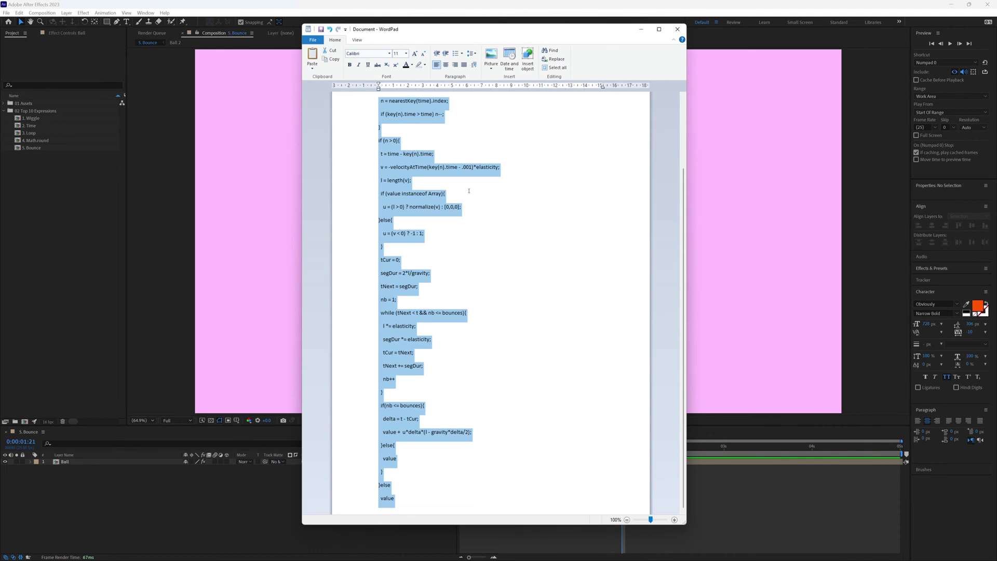
drag(446, 45, 996, 68)
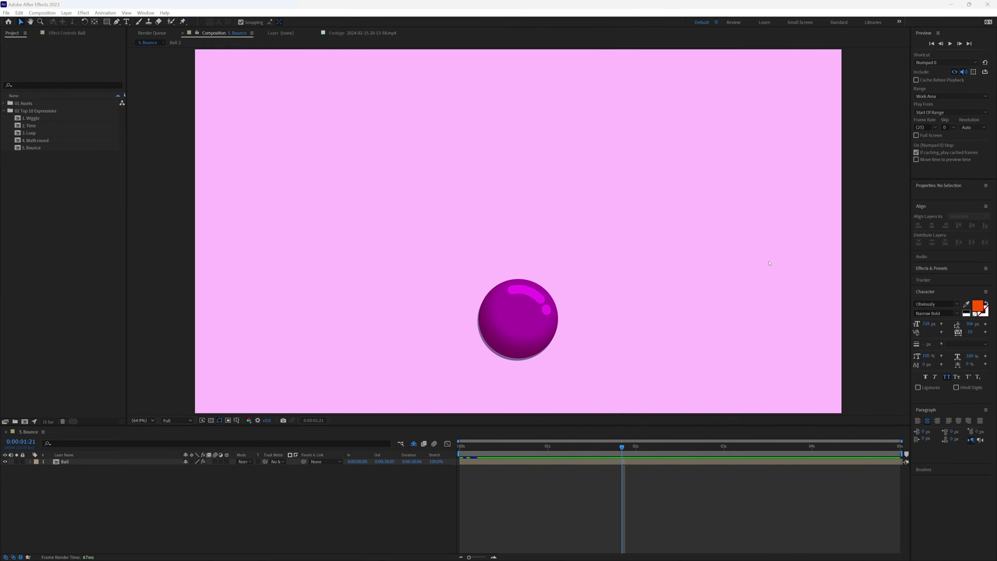
- Reveal the position keyframes of the Ball layer in 5. Bounce and preview its drop from the first frame
click(73, 461)
key(p)
drag(474, 440, 459, 442)
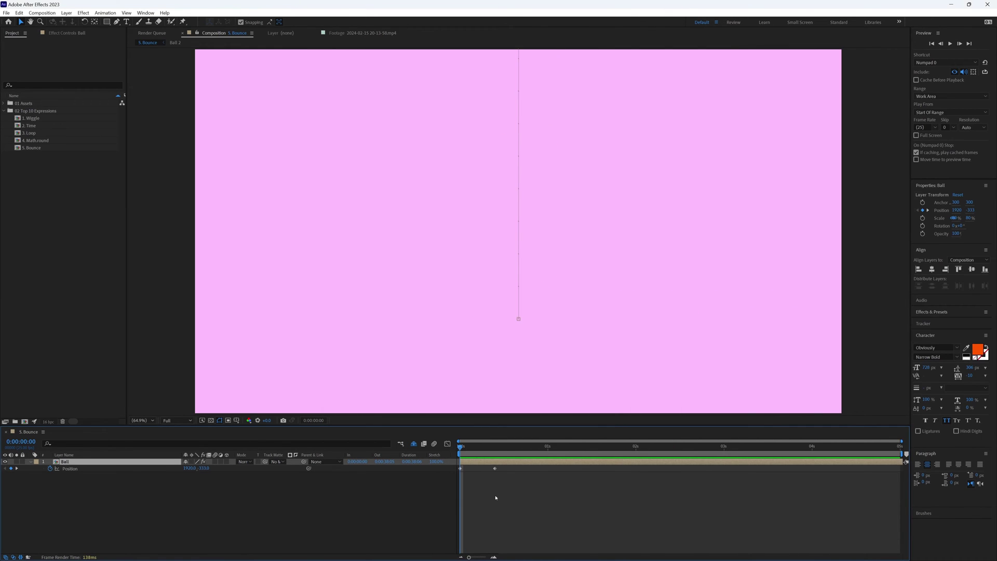
key(space)
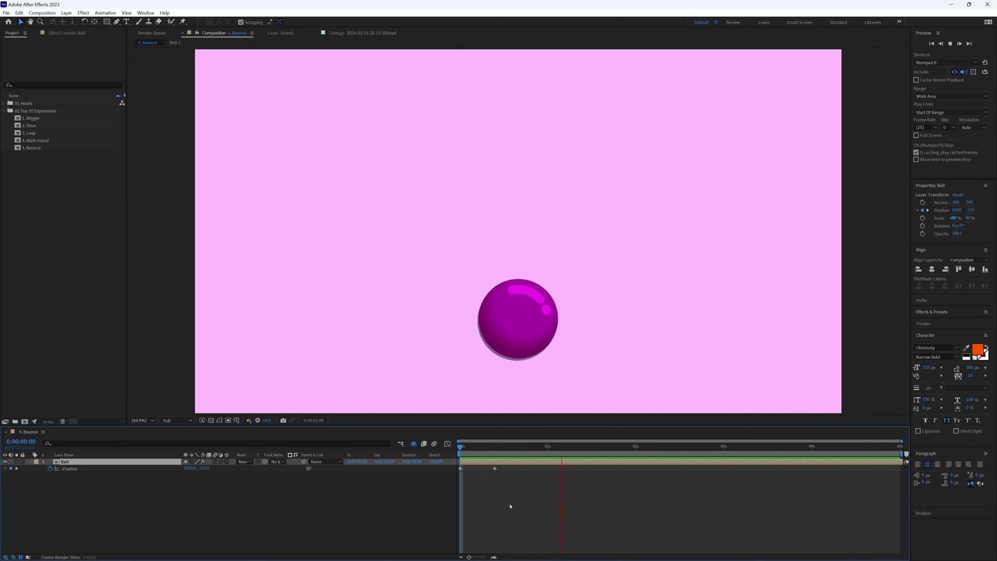
key(space)
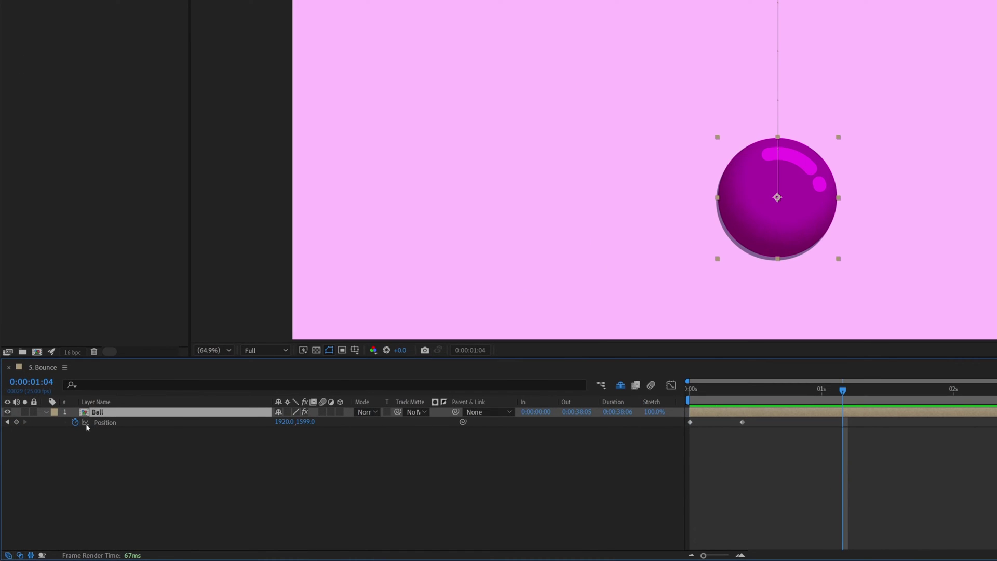
- Paste the bounce expression with elasticity 0.6, gravity 5000 and 7 bounces onto the Ball layer's position and preview it
alt+click(75, 422)
key(ctrl+v)
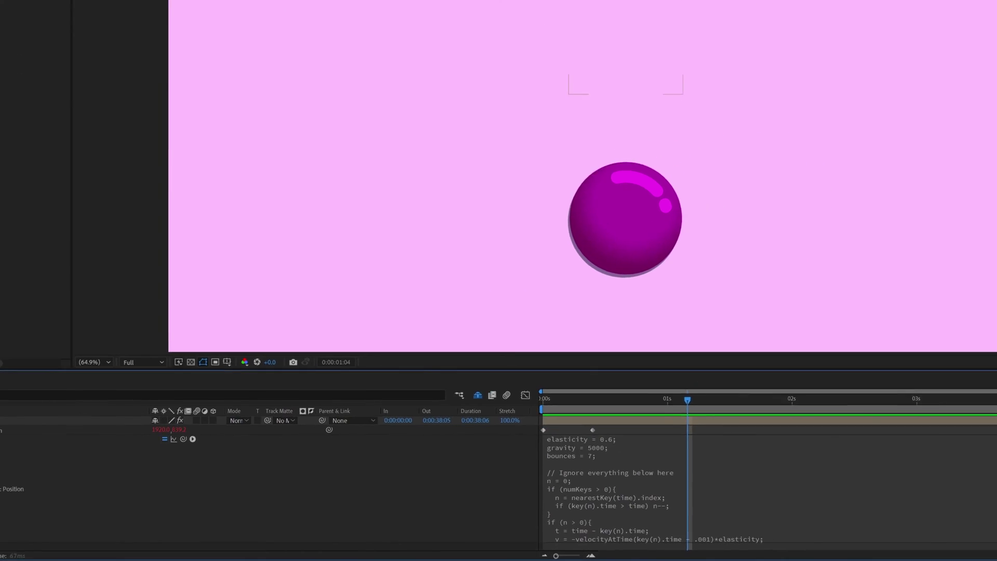
key(space)
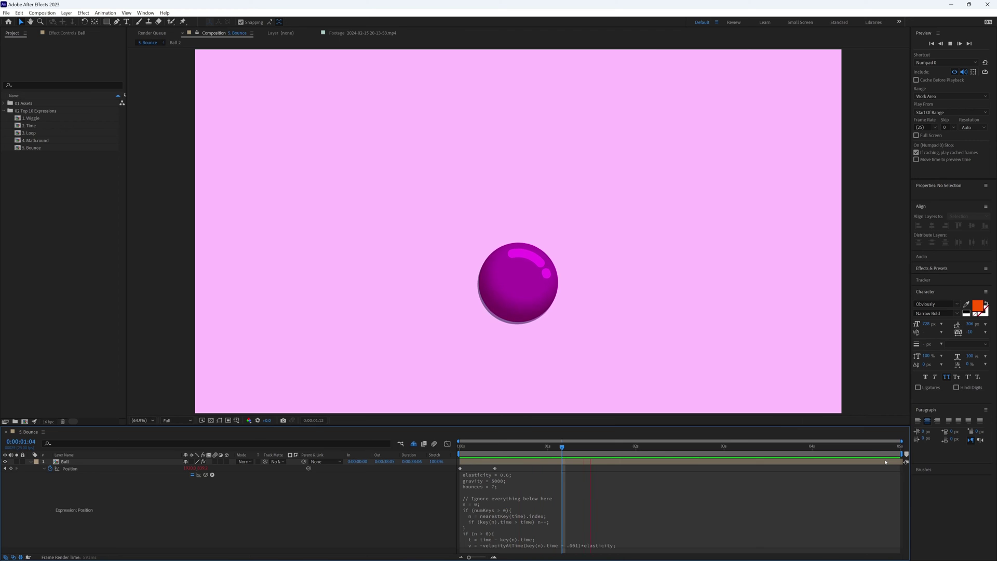
- Set the elasticity in the Ball layer's bounce expression to 0.8
click(509, 486)
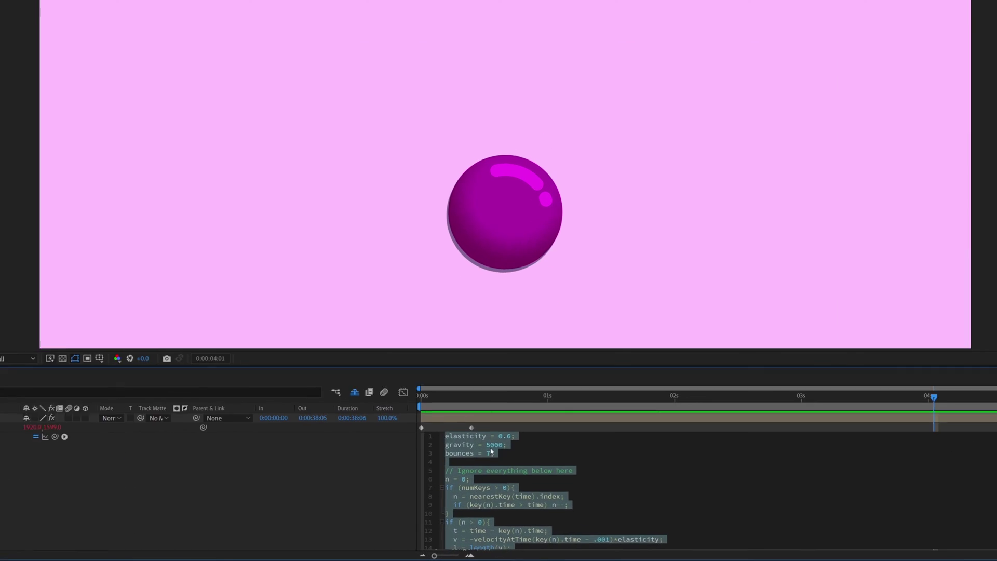
click(506, 436)
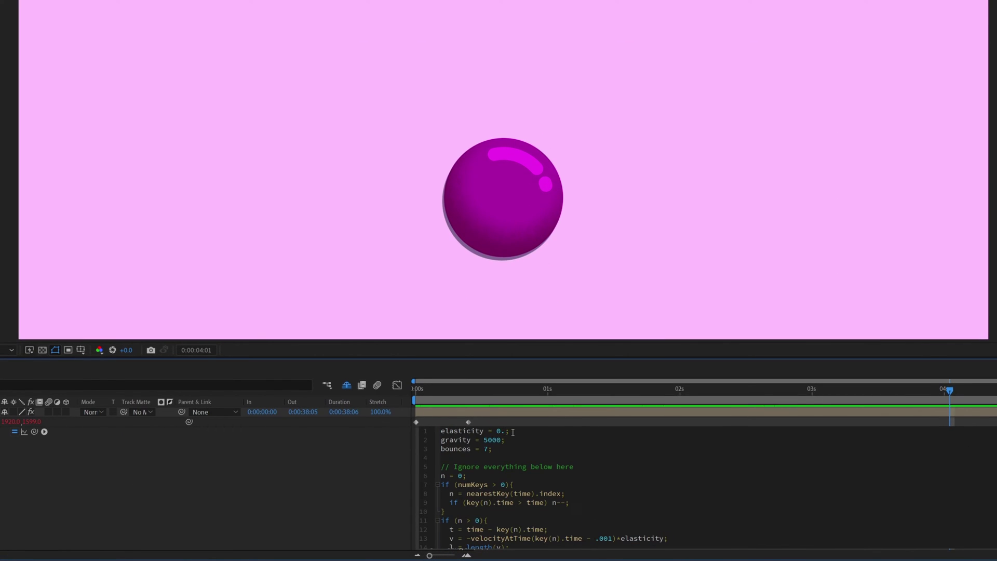
text(8)
click(565, 424)
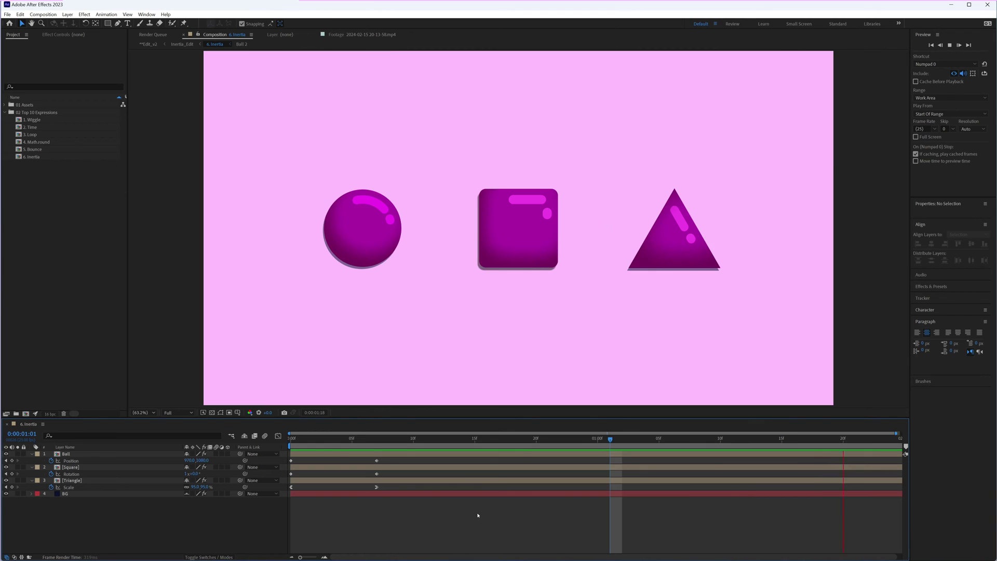
- Review the shapes' motion in the 6. Inertia composition, and solo the Ball layer and open an expression on its position
key(space)
mouse_move(405, 441)
mouse_down()
mouse_move(327, 444)
mouse_move(388, 445)
mouse_up()
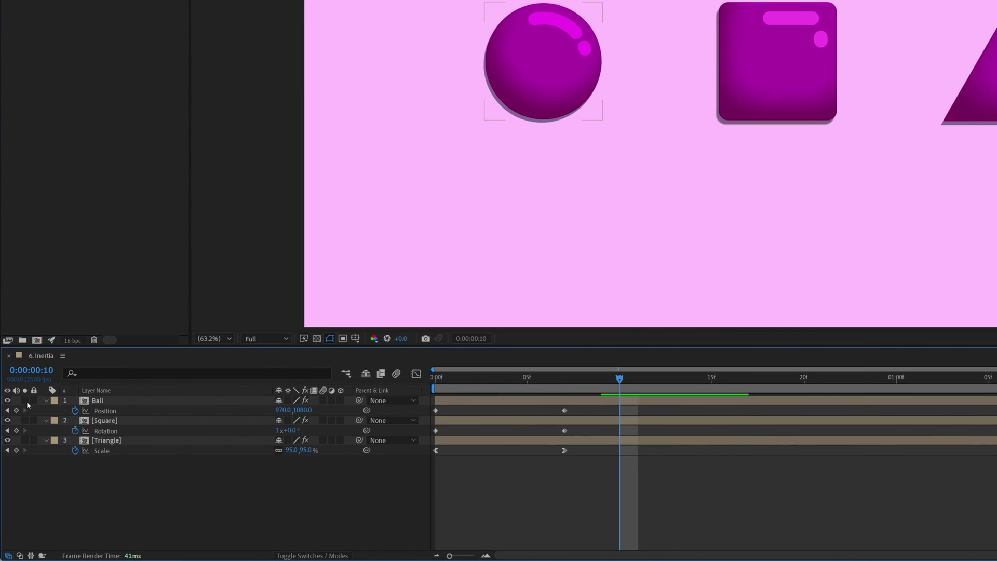
click(17, 454)
alt+click(75, 411)
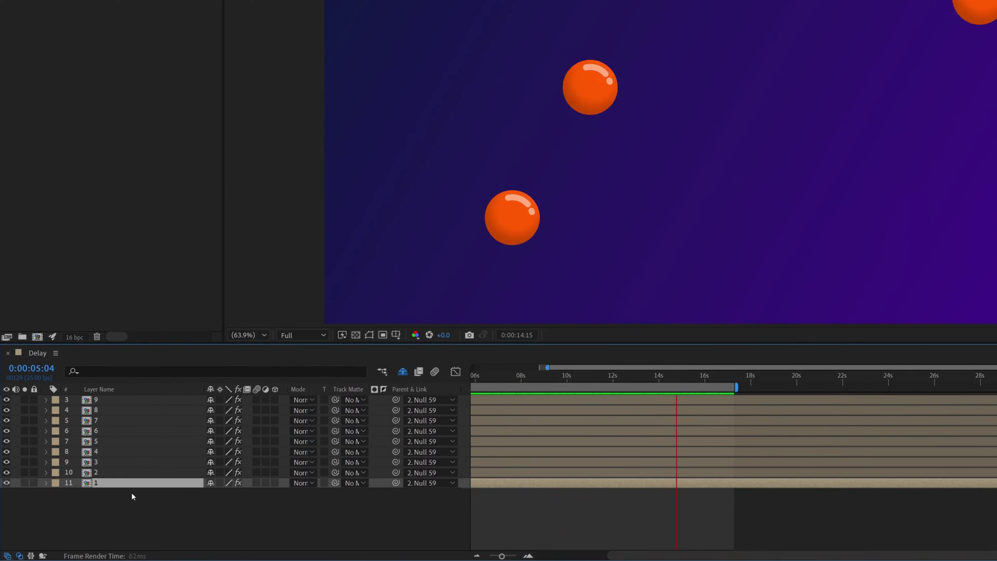
- Step the layer selection up from layer 1 through the numbered ball layers in the Delay composition to examine their names
key(ctrl+Up)
key(ctrl+Up)
key(ctrl+Up)
key(ctrl+Up)
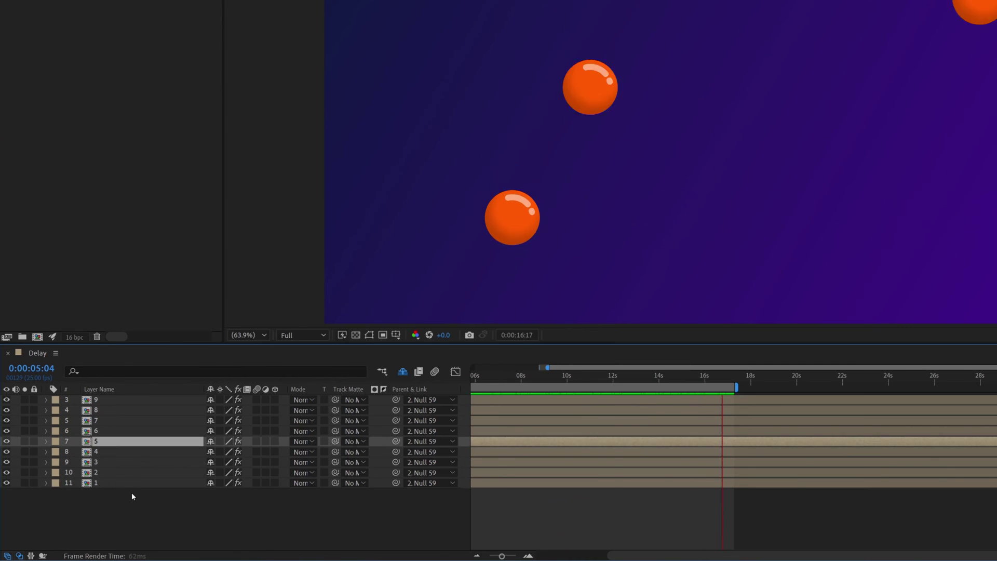
key(ctrl+Up)
key(ctrl+Up)
key(ctrl+Up)
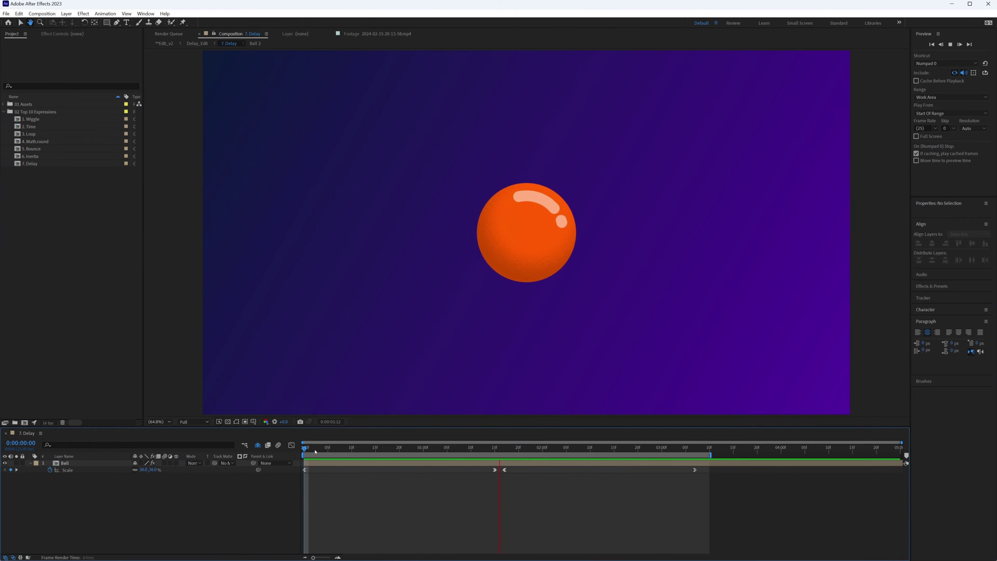
- Rename the Ball layer in the 7. Delay composition as 1
click(85, 463)
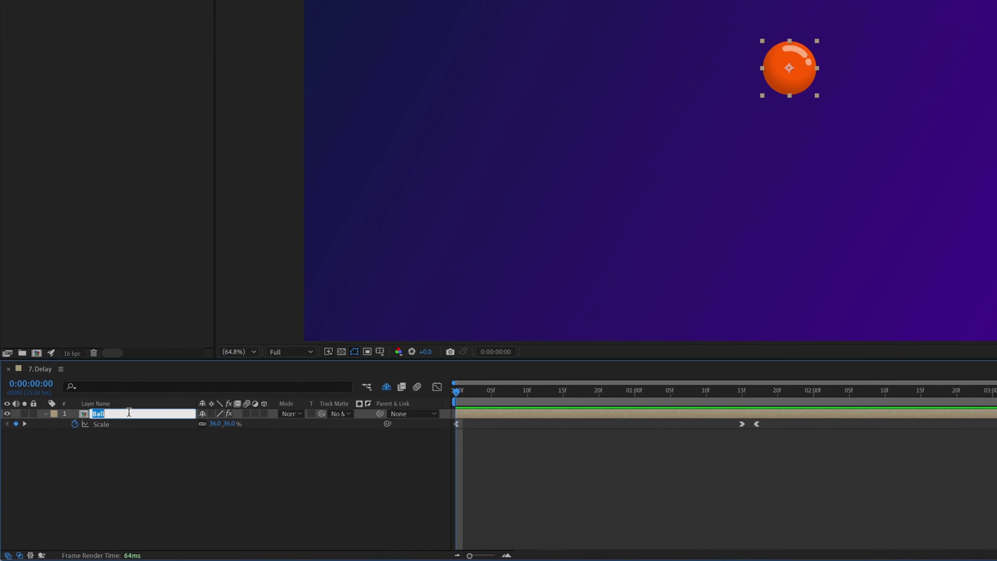
key(Return)
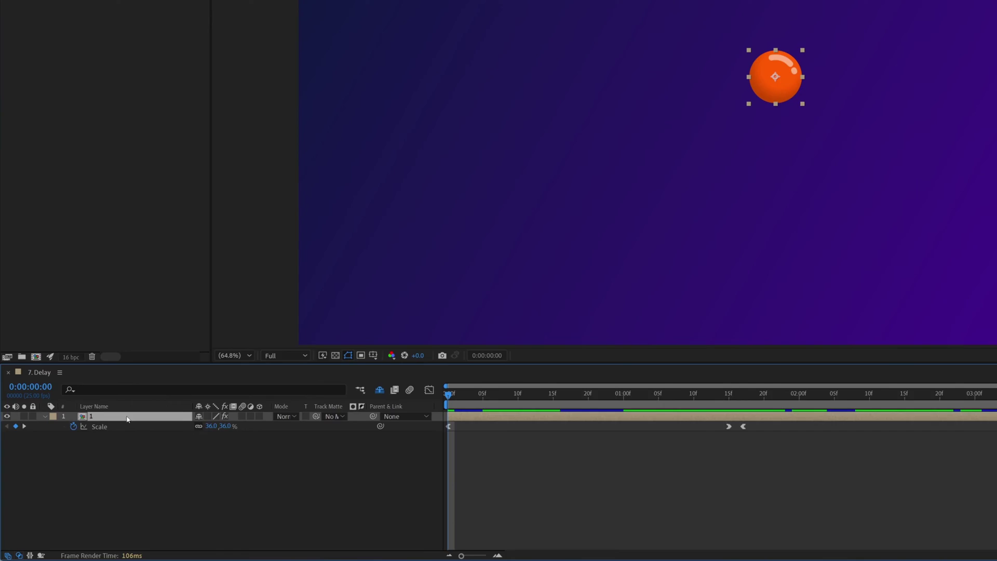
- Copy the scale delay expression from the WordPad document and paste it onto layer 1's scale, enlarging the expression field to show it whole
drag(753, 55, 467, 58)
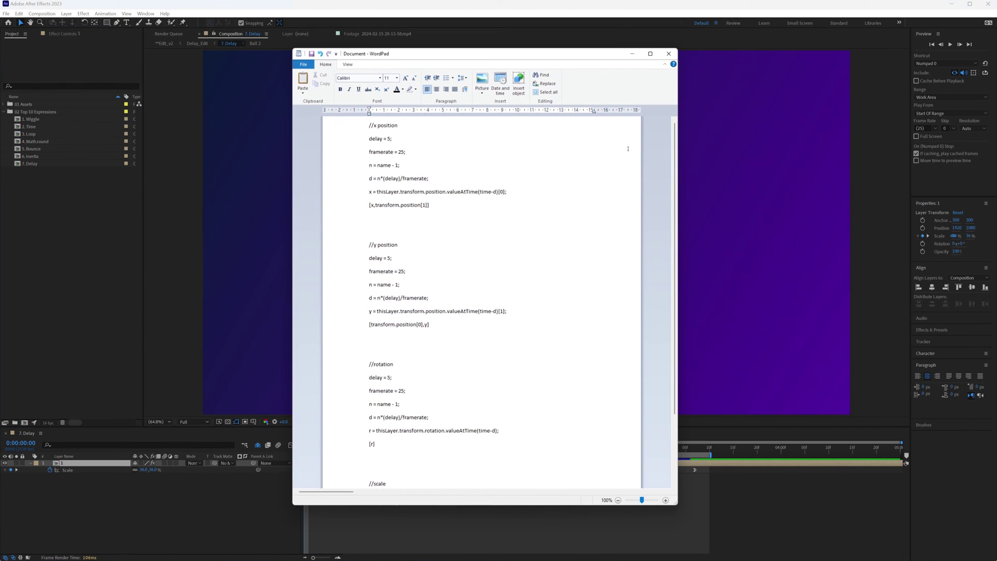
scroll(642, 258, down, 2)
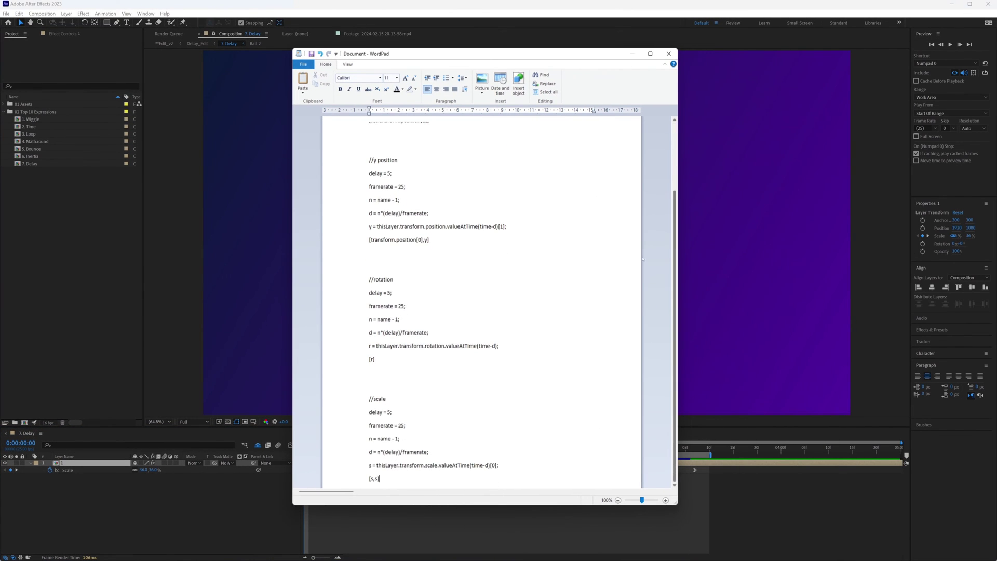
drag(353, 410, 368, 467)
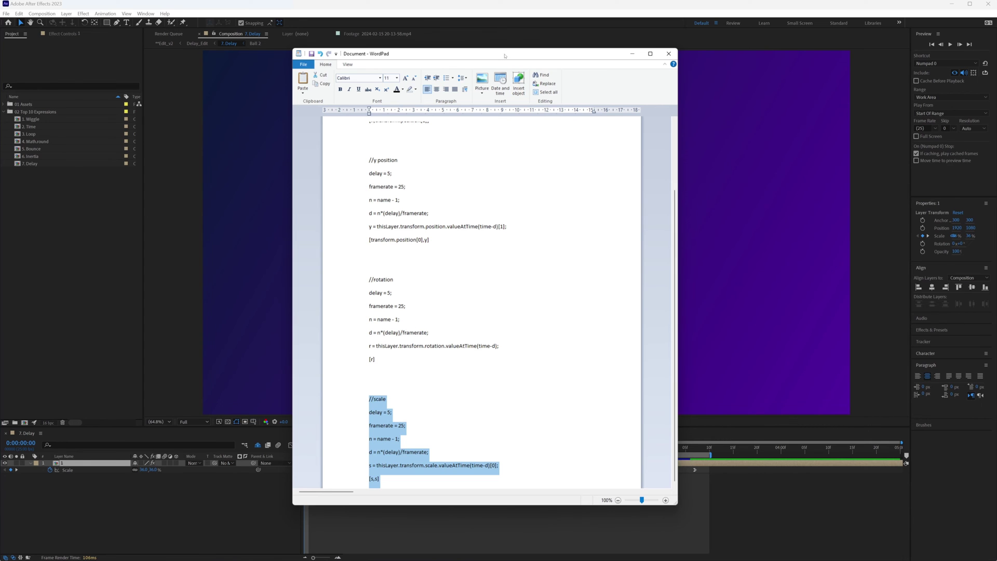
drag(504, 56, 996, 52)
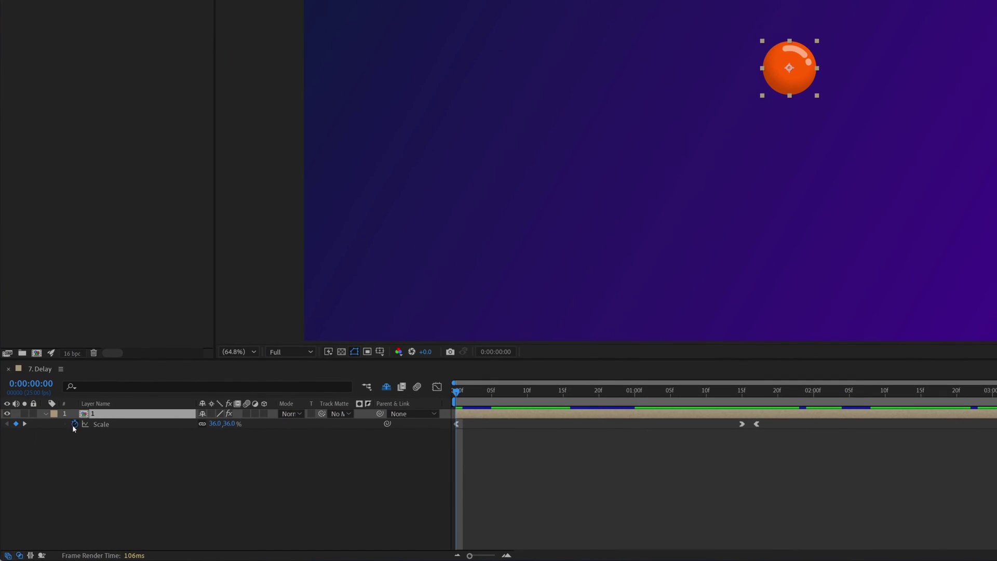
alt+click(74, 424)
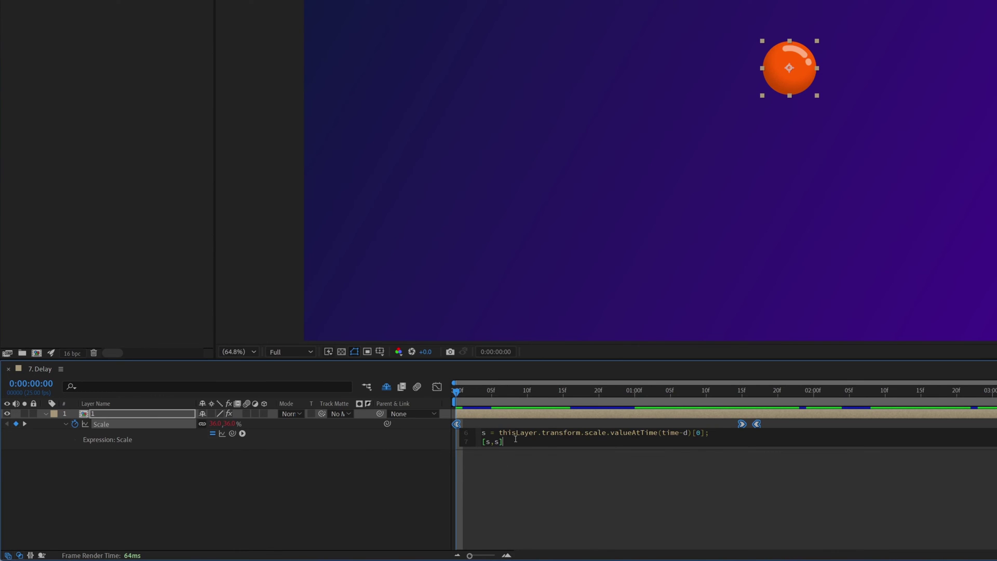
drag(510, 447, 515, 509)
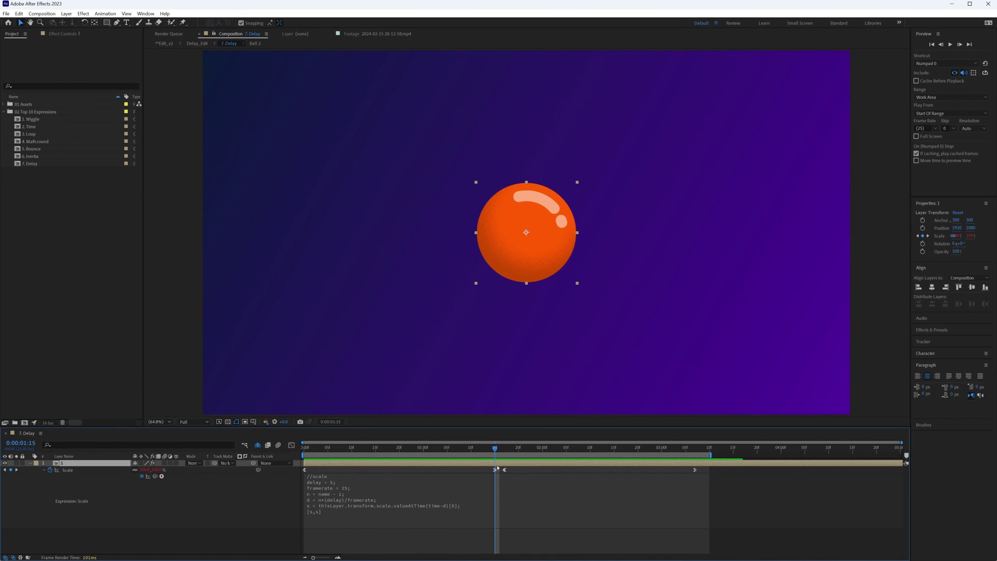
- Duplicate ball layer 1 and move the copy about 700 px horizontally so it sits just right of the original
key(ctrl+d)
key(shift+Right)
key(shift+Right)
key(shift+Right)
key(shift+Right)
key(shift+Right)
key(shift+Right)
key(shift+Right)
key(shift+Right)
key(shift+Right)
key(shift+Right)
key(shift+Right)
key(shift+Right)
key(shift+Right)
key(shift+Right)
key(shift+Right)
key(shift+Right)
key(shift+Right)
key(shift+Right)
key(shift+Right)
key(shift+Right)
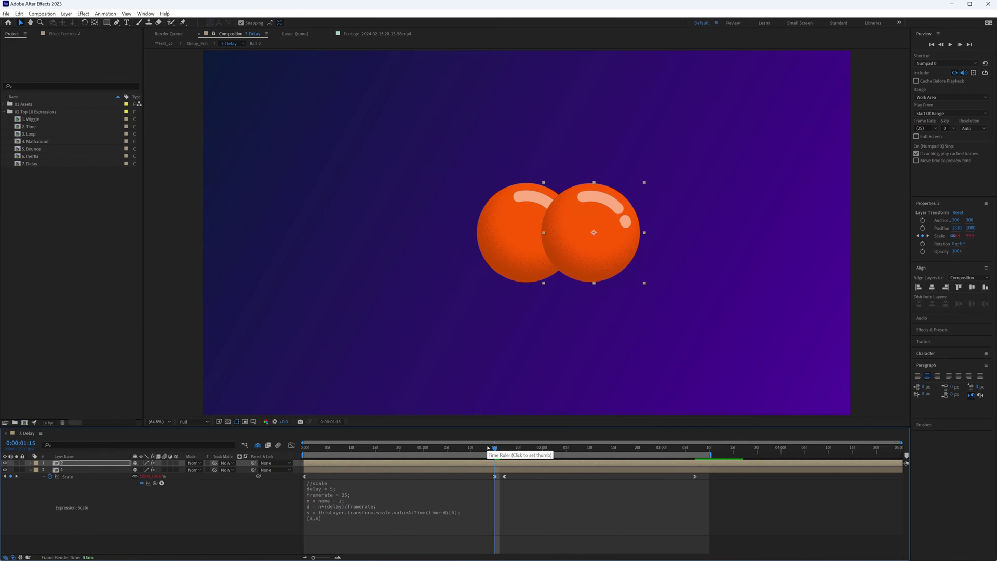
key(shift+Right)
key(shift+Right)
key(shift+Right)
key(shift+Right)
key(shift+Right)
key(shift+Right)
key(shift+Right)
key(shift+Right)
key(shift+Right)
key(shift+Right)
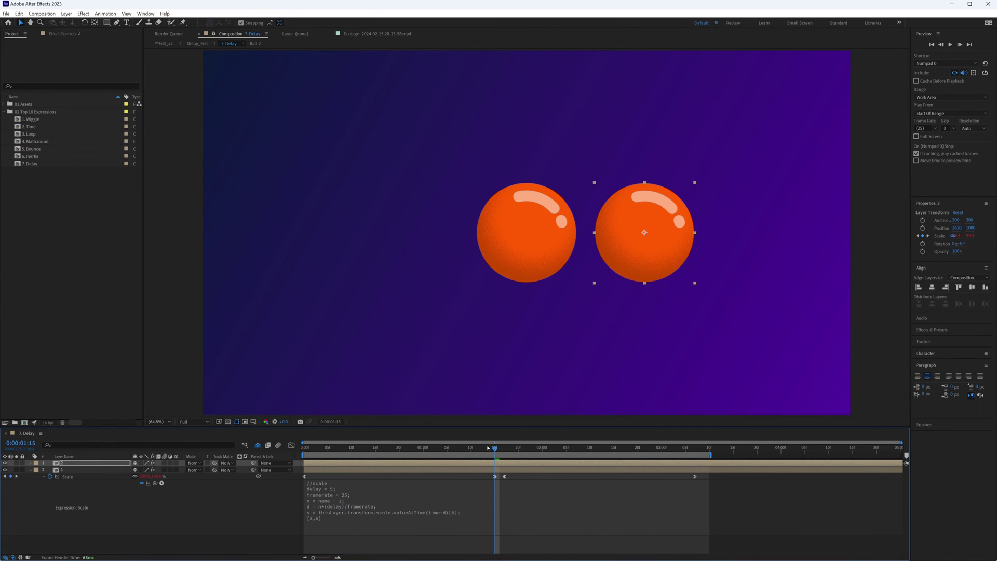
- Duplicate the ball three more times as layers 3, 4 and 5, extending the row rightward with equal spacing
key(ctrl+d)
key(shift+Right)
key(shift+Right)
key(shift+Right)
key(shift+Right)
key(shift+Right)
key(shift+Right)
key(shift+Right)
key(shift+Right)
key(shift+Right)
key(shift+Right)
key(shift+Right)
key(shift+Right)
key(shift+Right)
key(shift+Right)
key(shift+Right)
key(shift+Right)
key(shift+Right)
key(shift+Right)
key(shift+Right)
key(shift+Right)
shift+click(74, 470)
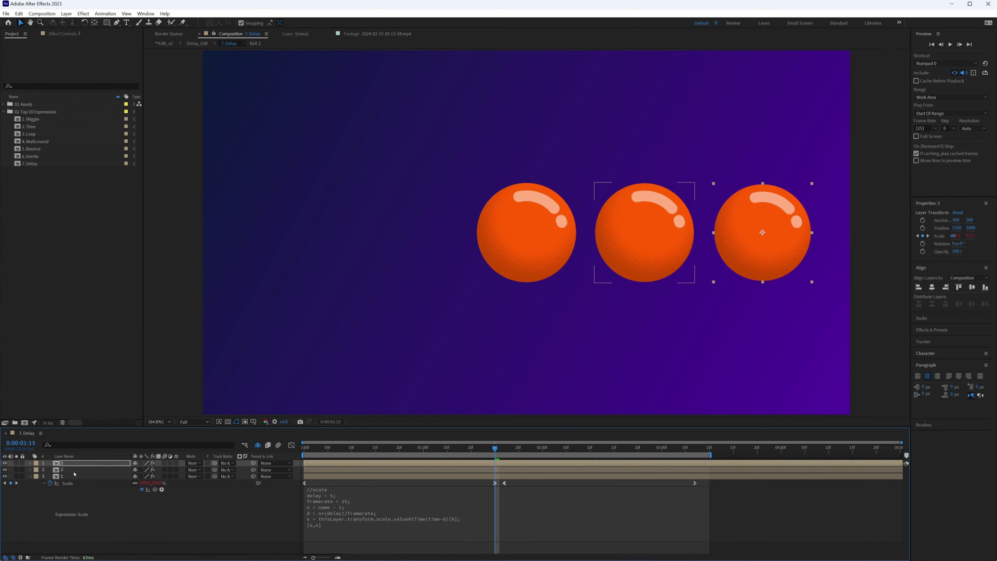
key(ctrl+d)
key(shift+Right)
key(shift+Right)
key(shift+Right)
key(shift+Right)
key(shift+Right)
key(shift+Right)
key(shift+Right)
key(shift+Right)
key(shift+Right)
key(shift+Right)
key(shift+Right)
key(shift+Right)
key(shift+Right)
key(shift+Right)
key(shift+Right)
key(shift+Right)
key(shift+Right)
key(shift+Right)
key(shift+Right)
key(shift+Right)
key(shift+Right)
key(shift+Right)
key(shift+Right)
key(shift+Right)
key(shift+Right)
key(shift+Right)
key(shift+Right)
key(shift+Right)
key(shift+Right)
key(shift+Right)
key(shift+Right)
key(shift+Right)
key(shift+Right)
key(shift+Right)
key(shift+Right)
key(shift+Right)
key(shift+Right)
key(shift+Right)
key(shift+Right)
key(shift+Right)
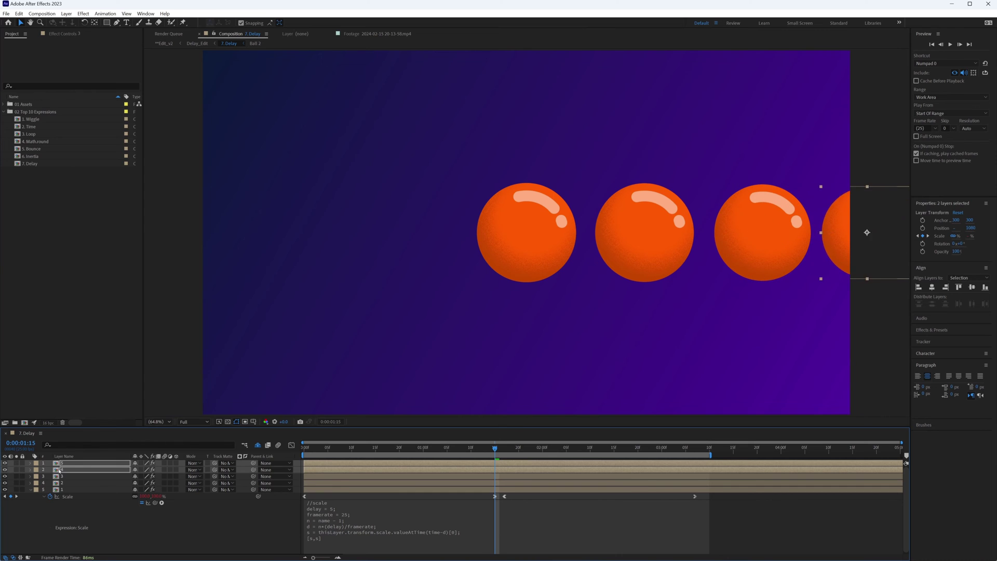
- Centre the row of all five balls in the composition and preview the staggered scale animation
key(ctrl+a)
drag(765, 276, 528, 275)
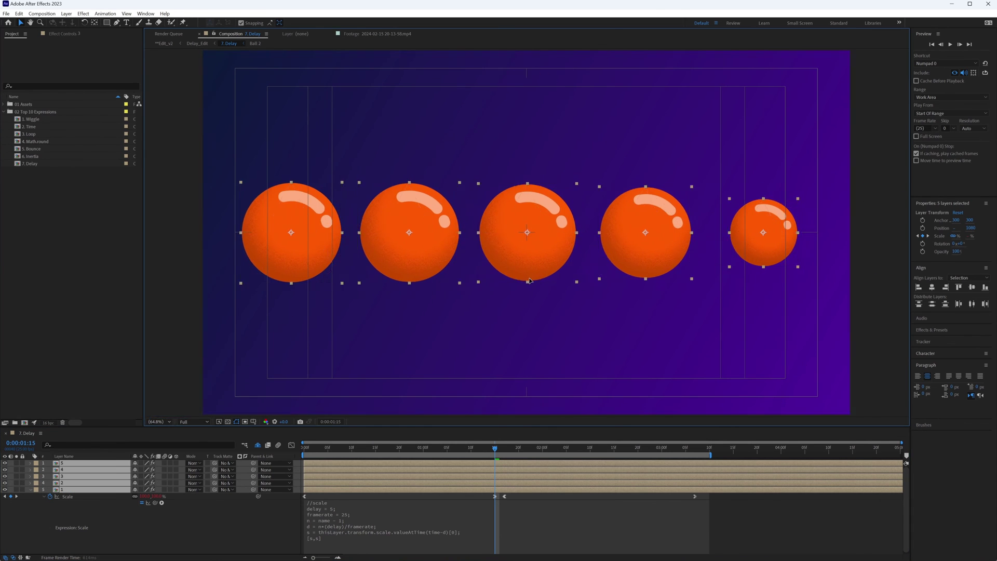
click(781, 454)
key(space)
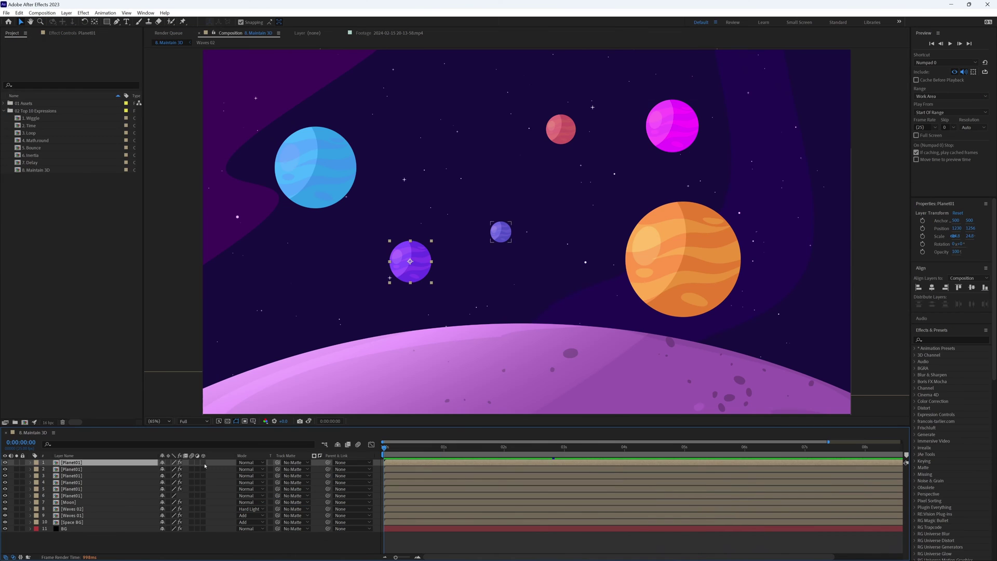
- Make the planet, moon, waves and space background layers 3D and push the orange planet far back in depth
click(203, 462)
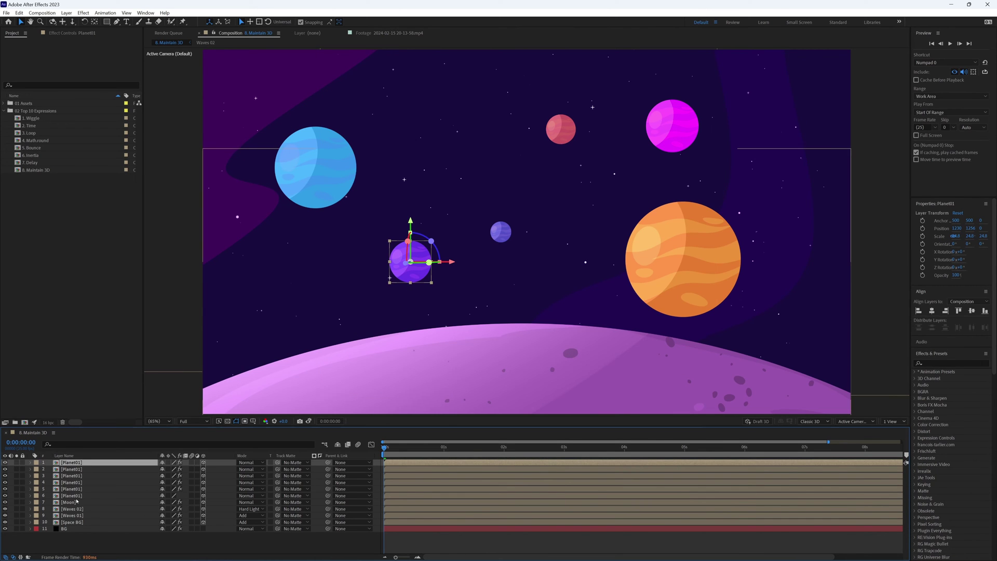
click(676, 257)
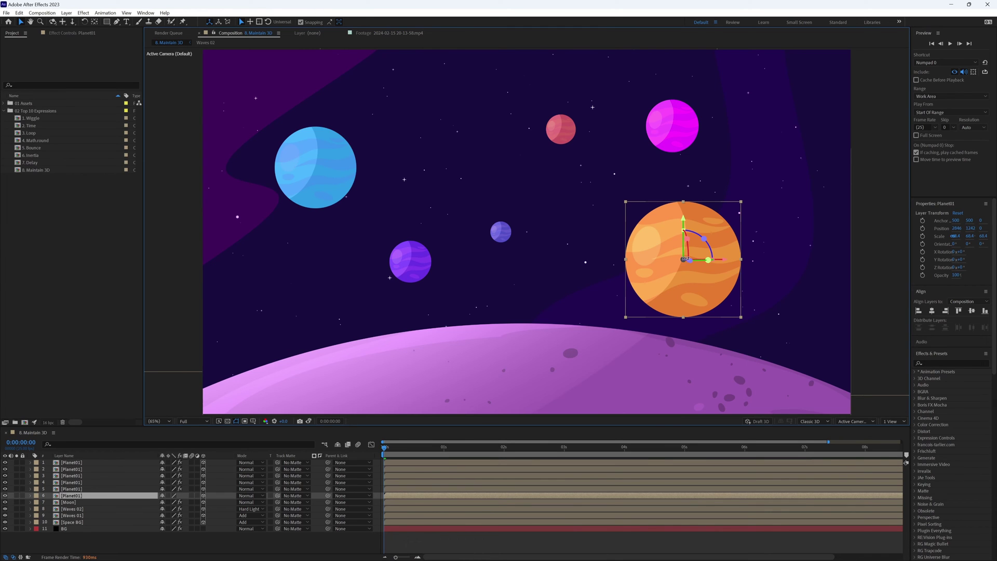
drag(689, 262, 591, 195)
- Scale the orange planet up to about 164% and move it back near its original place above the moon
key(s)
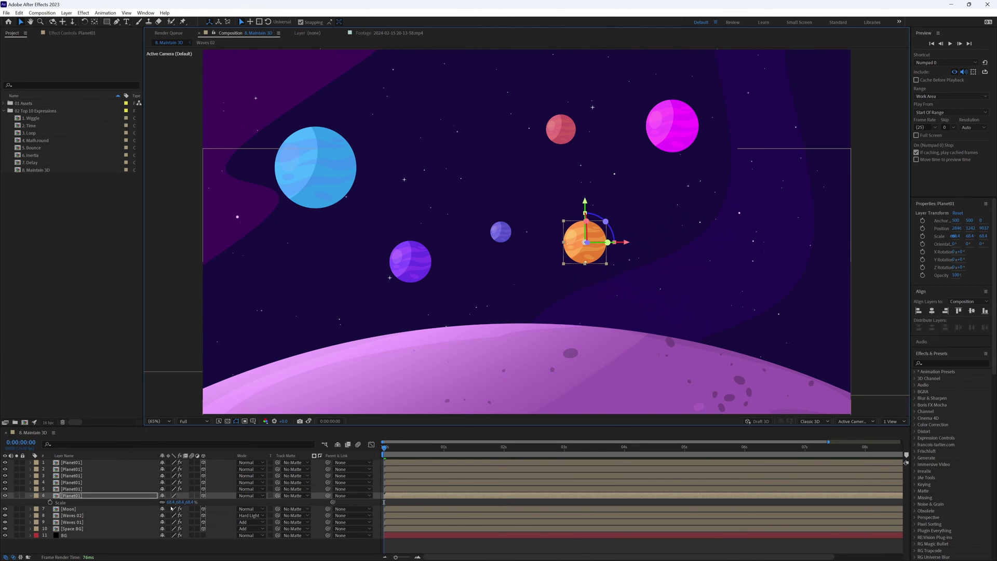
drag(172, 502, 205, 500)
drag(618, 265, 678, 288)
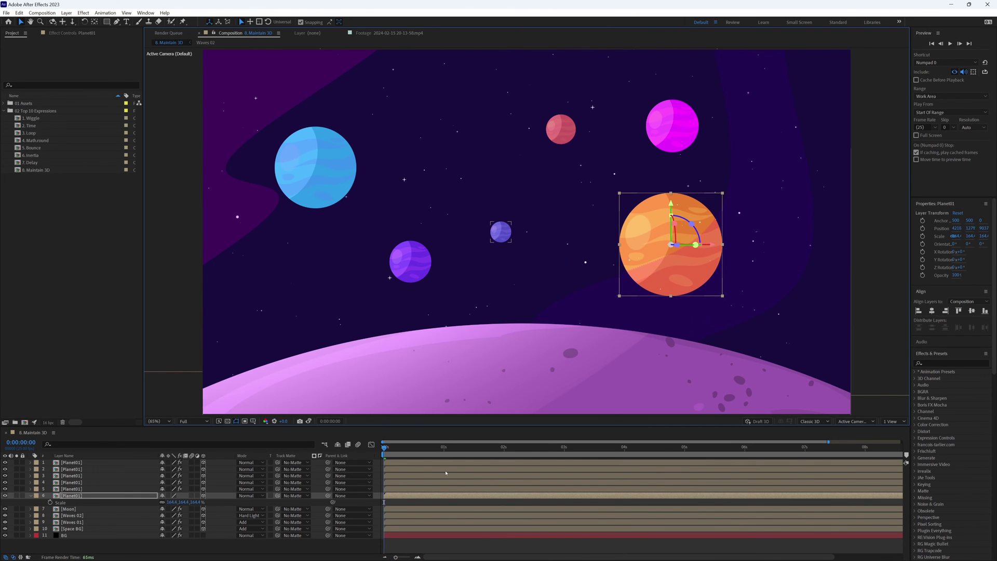
- Bring the blue and purple planets closer in depth and reposition them, and push the small central planet back and to the left
click(78, 487)
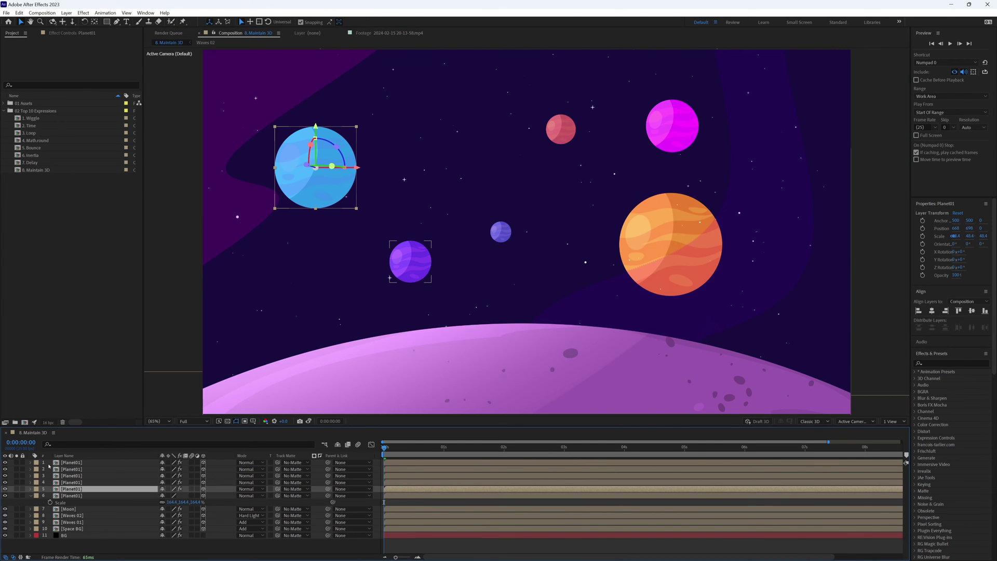
drag(307, 165, 332, 173)
click(410, 261)
mouse_move(405, 263)
mouse_down()
mouse_move(439, 304)
mouse_move(420, 258)
mouse_up()
click(500, 232)
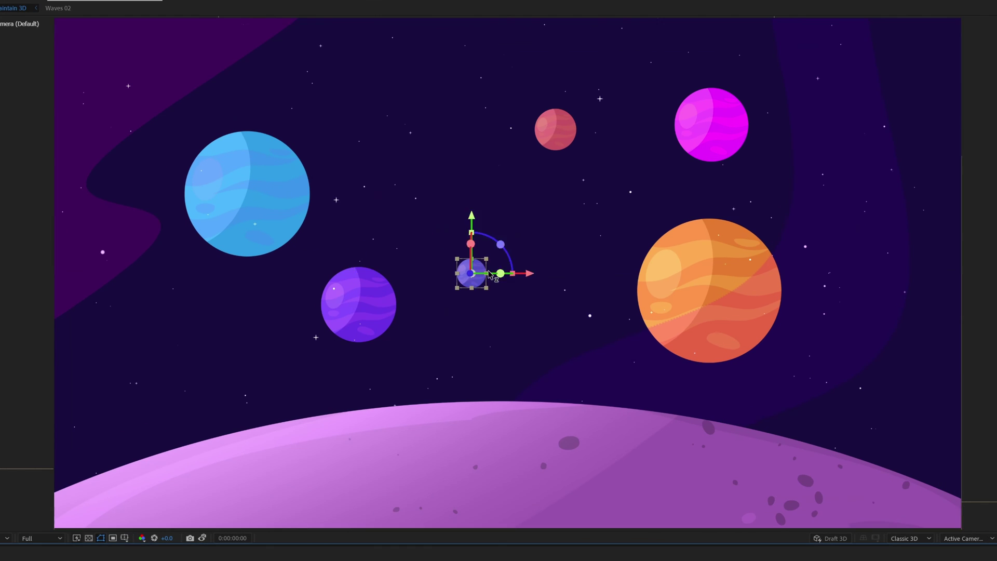
drag(500, 232, 513, 240)
drag(489, 286, 445, 286)
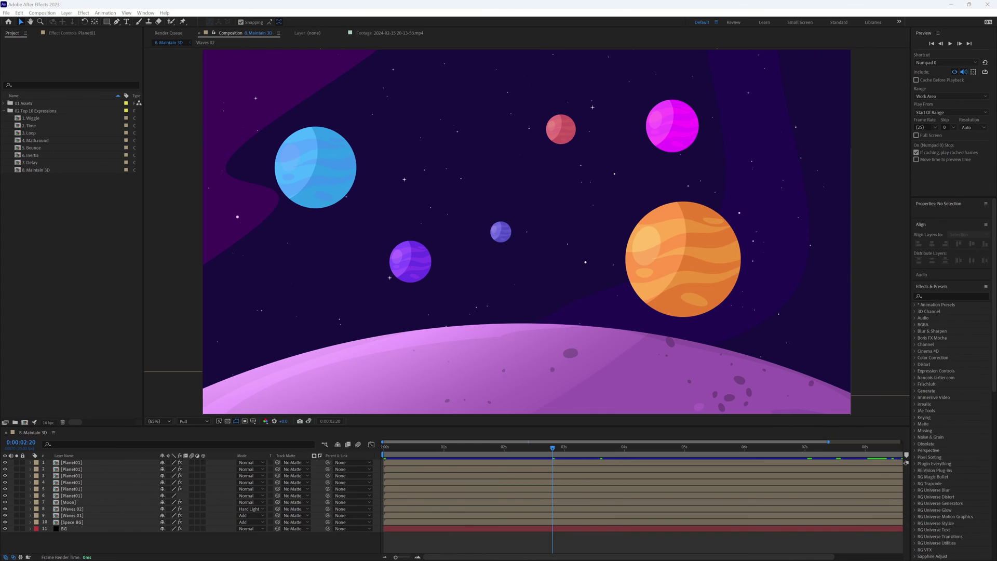
- Copy the Camera 1 zoom expression from WordPad and paste it onto the scale of the first Planet01 layer in 8. Maintain 3D
key(alt+Tab)
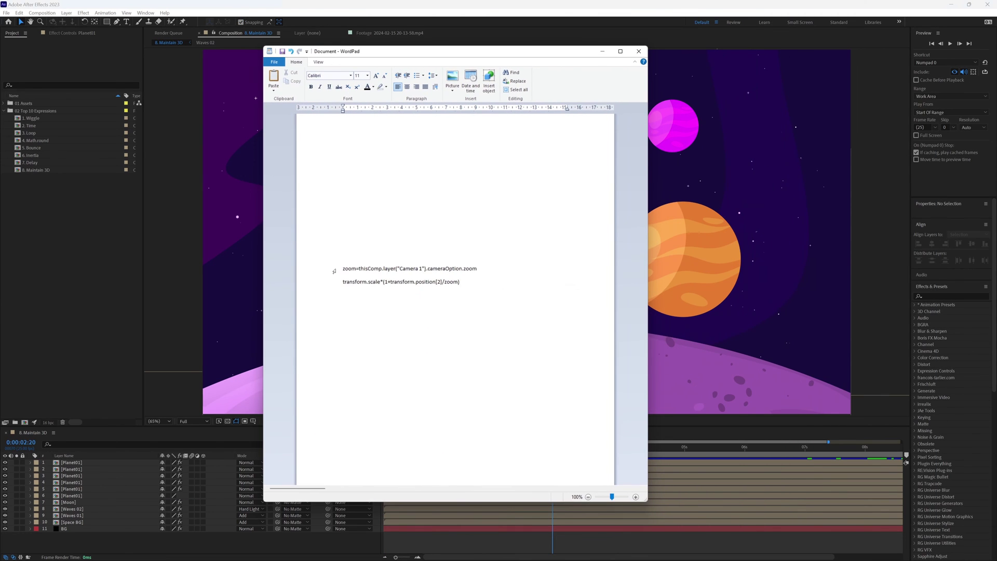
drag(334, 271, 336, 283)
key(alt+Tab)
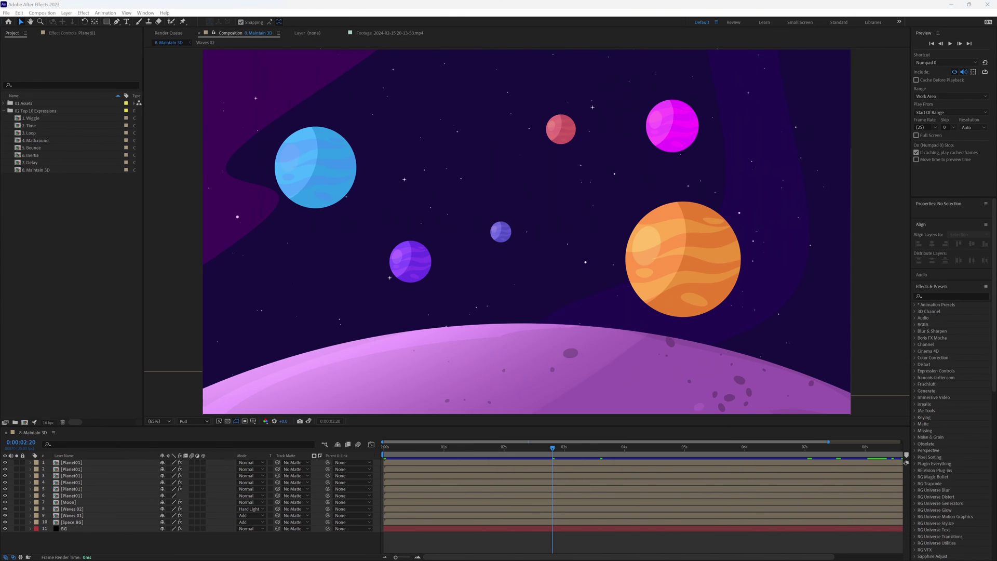
click(72, 462)
key(s)
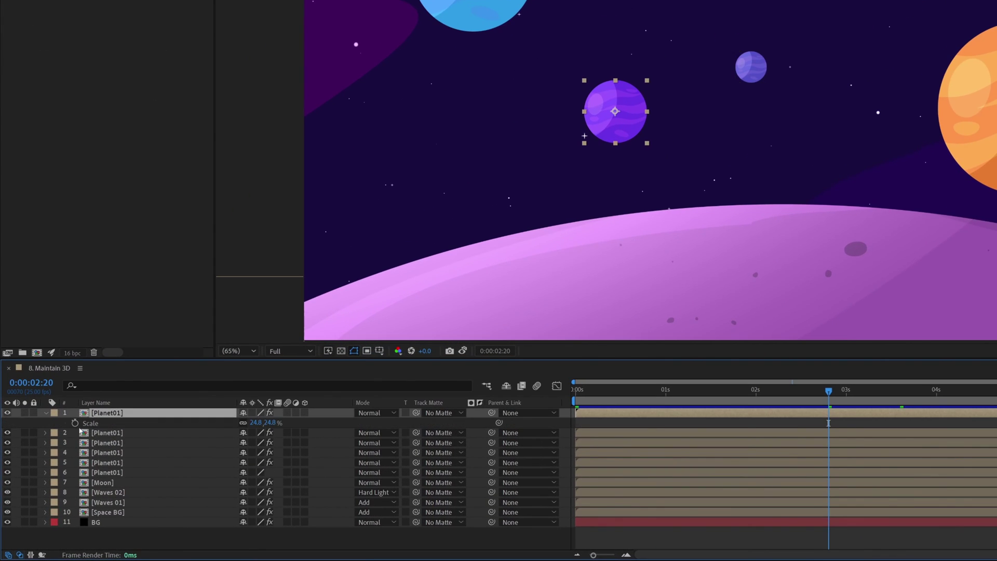
alt+click(74, 423)
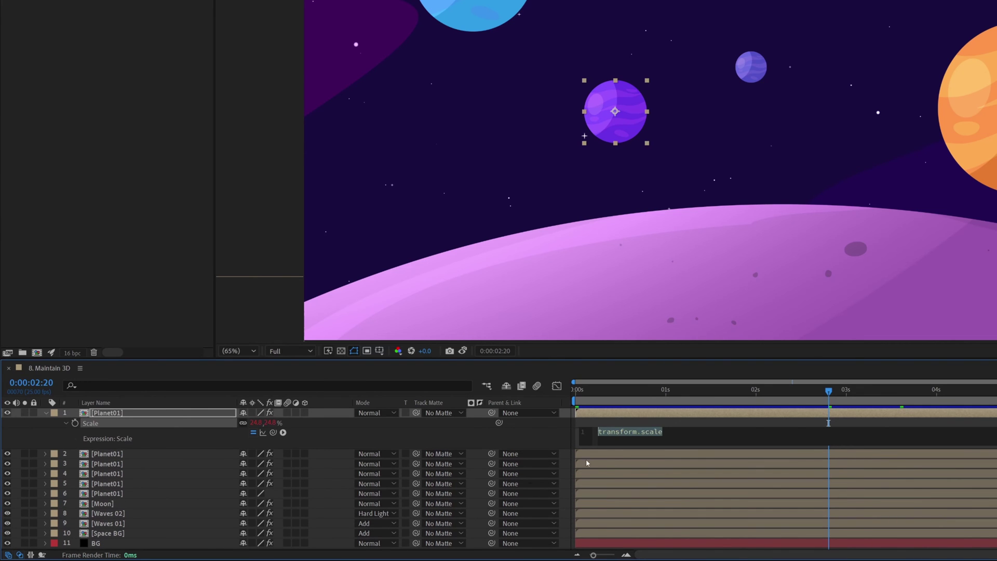
key(ctrl+v)
- Reveal the scale of the remaining layers down to Space BG and paste the same zoom expression onto the third Planet01 layer's scale
click(46, 413)
click(107, 422)
key(s)
shift+click(107, 512)
key(s)
alt+click(75, 443)
key(ctrl+v)
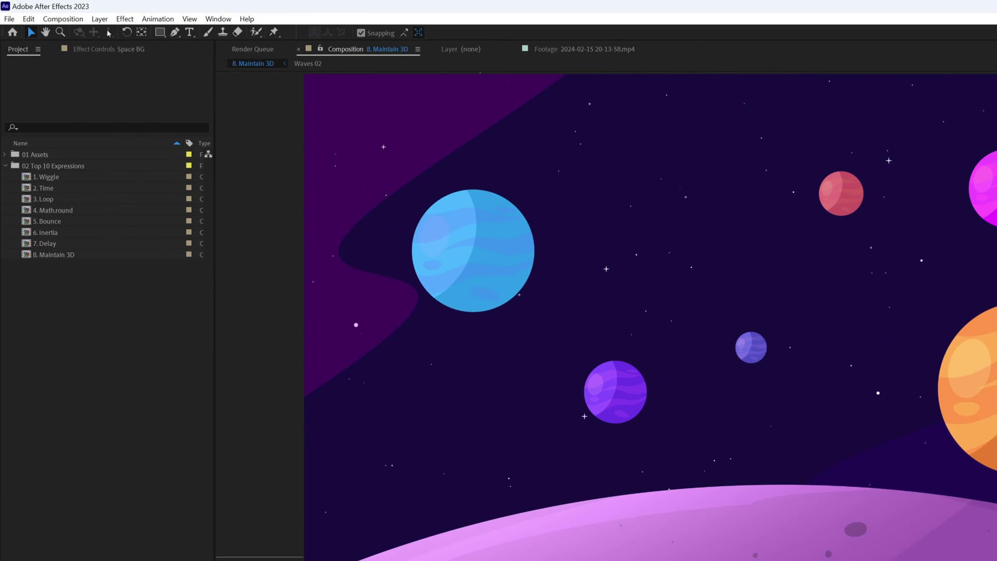
- Add a two-node camera named Camera 1 with the 50mm preset and show the composition in two views
click(99, 19)
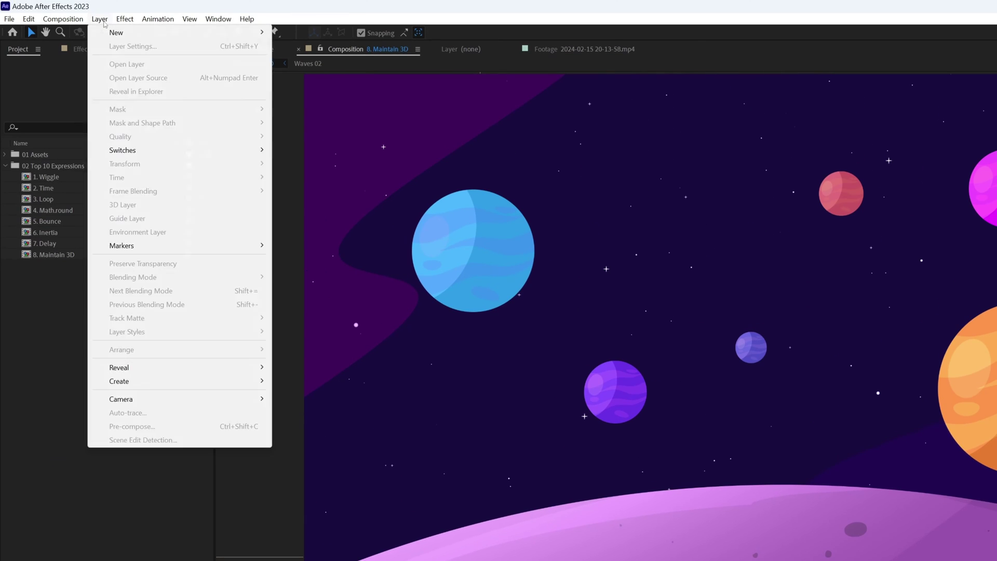
mouse_move(135, 33)
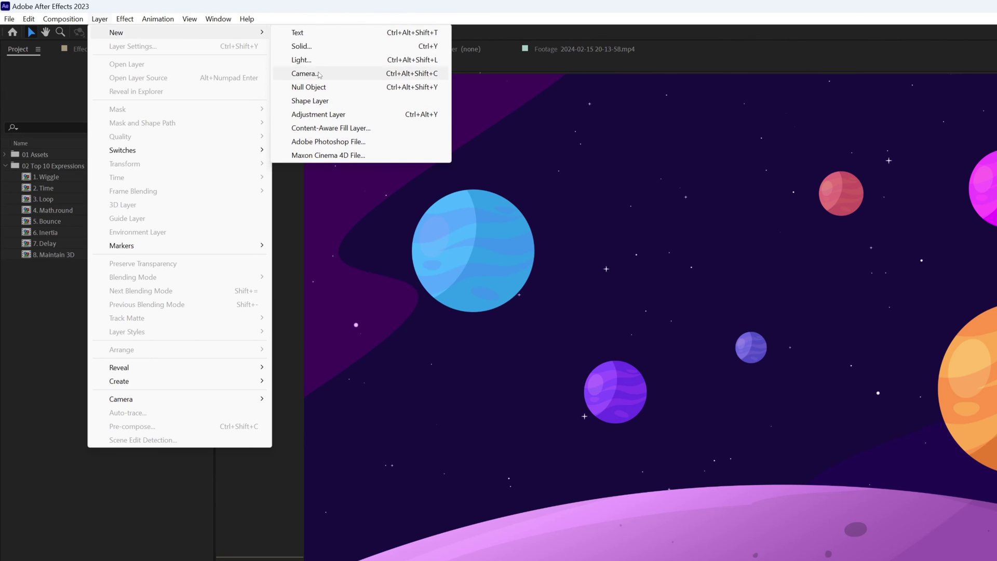
click(301, 72)
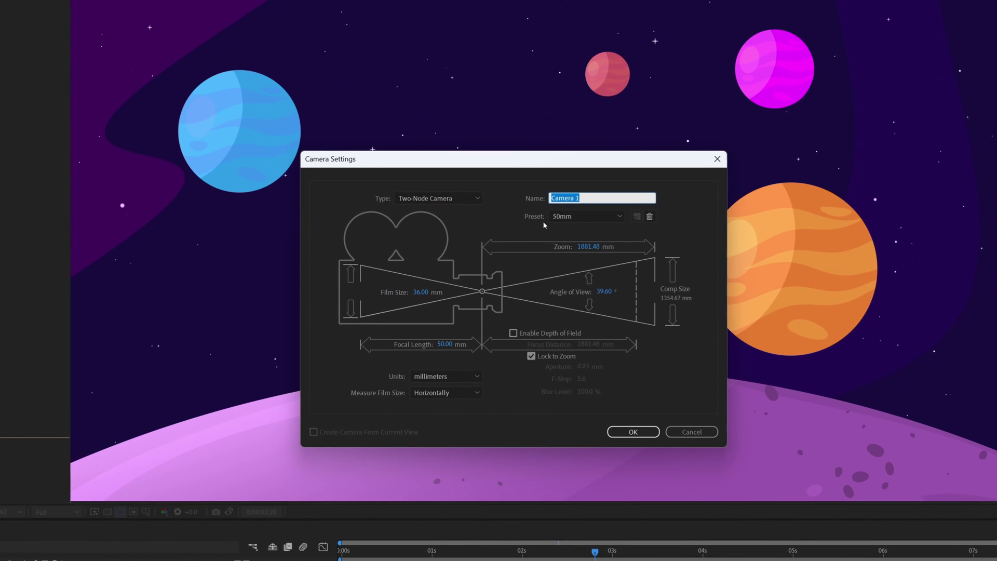
click(631, 430)
click(893, 421)
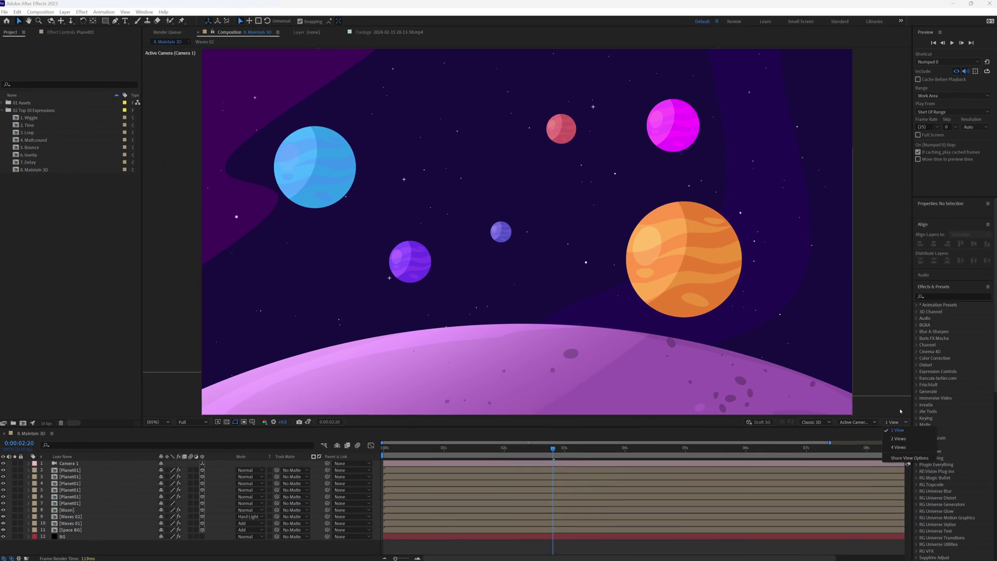
click(894, 439)
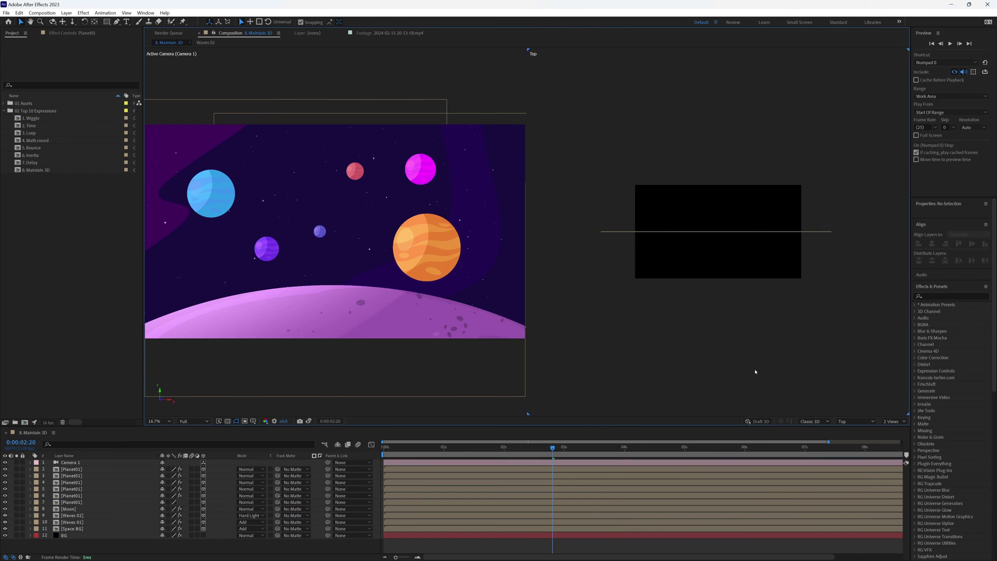
- Reveal the Moon layer's position and pull it towards the camera to about Z -3648, raising it to about Y 1242
scroll(755, 371, down, 1)
click(68, 508)
key(p)
drag(718, 255, 718, 334)
drag(338, 370, 342, 244)
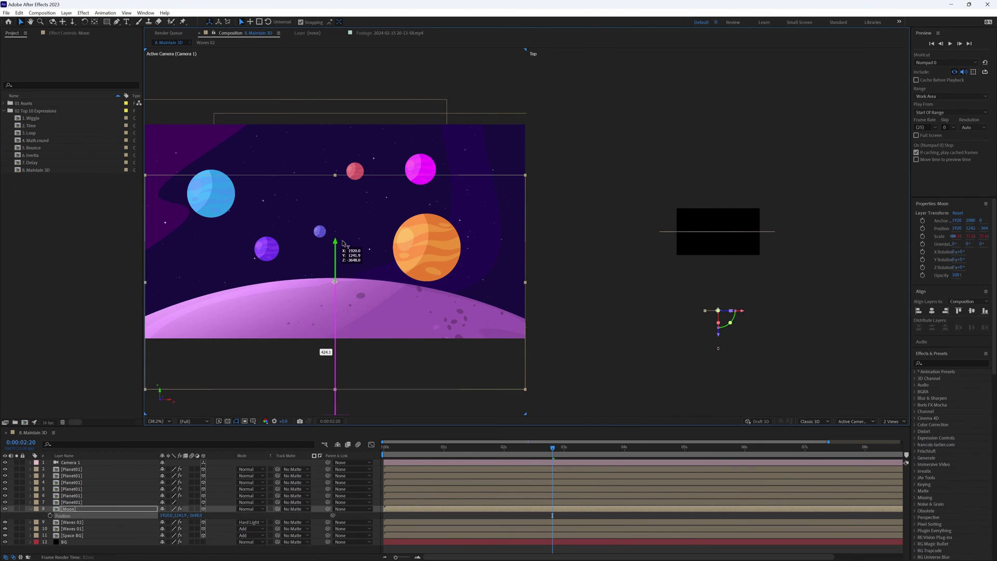
- Pull the orange planet towards the camera in depth and adjust the placement of the orange and blue planets in the camera view
click(71, 502)
drag(738, 255, 738, 296)
drag(478, 256, 440, 243)
drag(227, 190, 244, 194)
- Move the background layer away from the camera in the Top view and select the magenta planet
click(72, 522)
shift+click(72, 536)
drag(716, 254, 749, 216)
click(71, 469)
click(420, 169)
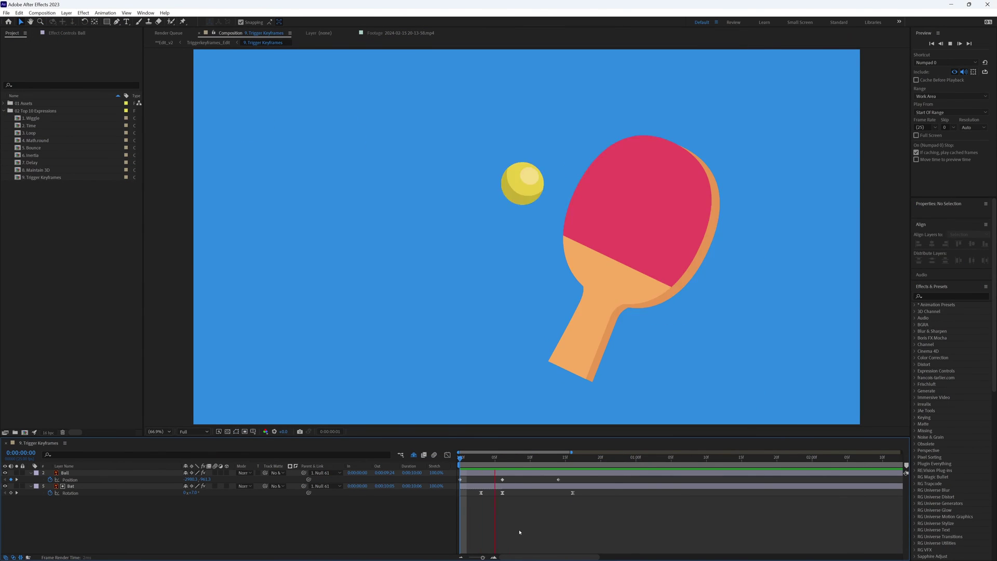
- Duplicate the Ball position and Bat rotation keyframes at several further times along the timeline
key(space)
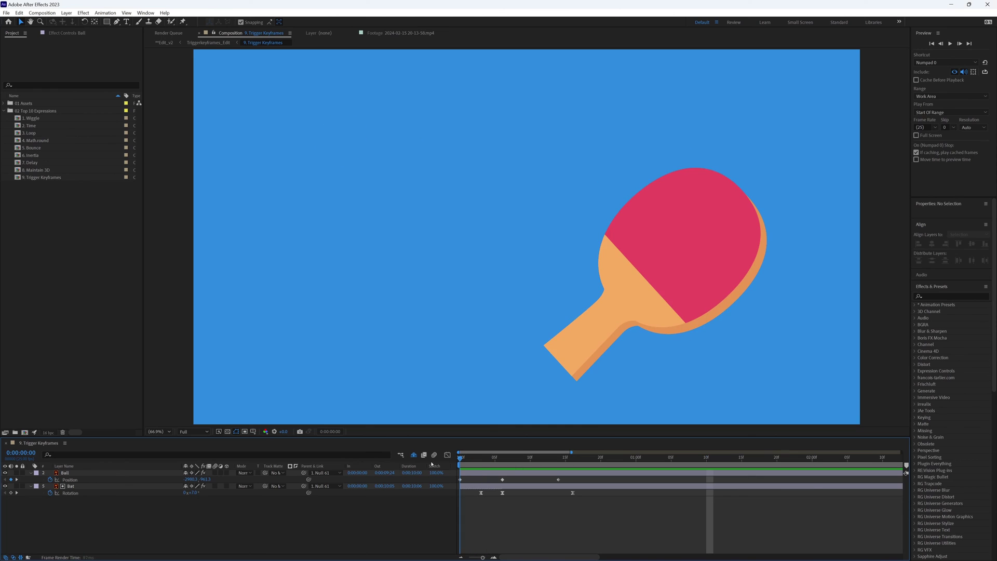
key(space)
key(space)
scroll(563, 485, down, 3)
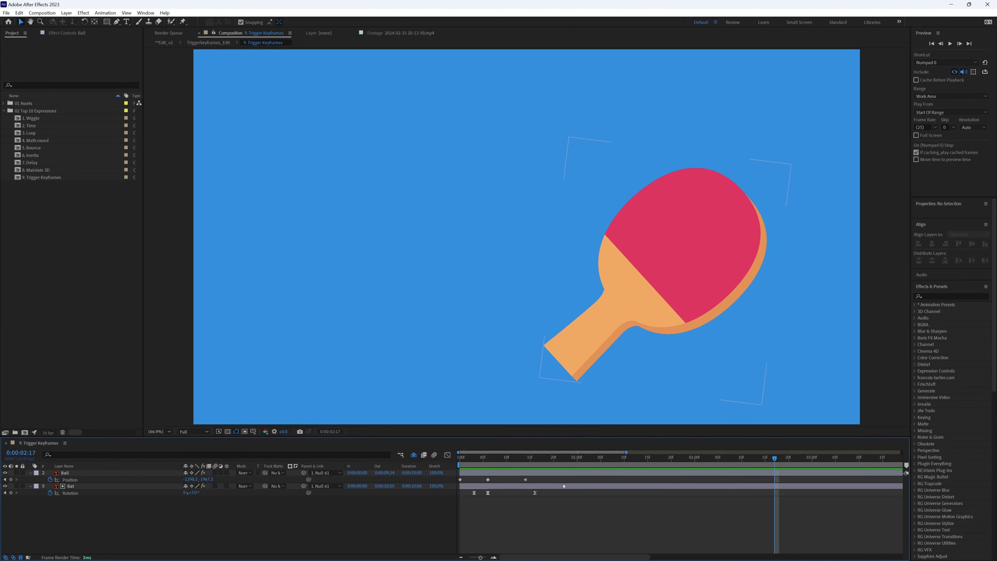
drag(519, 477, 456, 486)
click(617, 457)
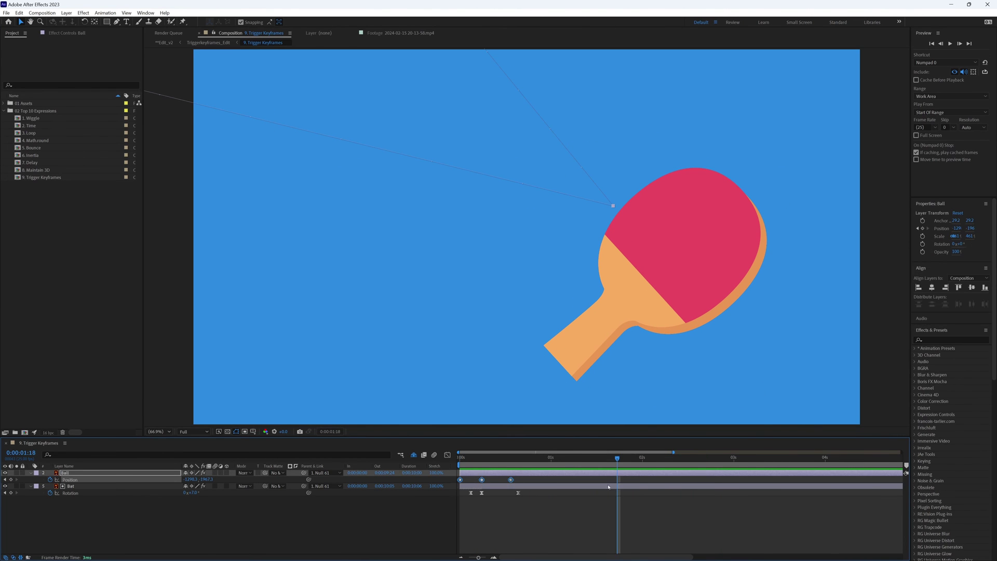
key(ctrl+v)
click(628, 458)
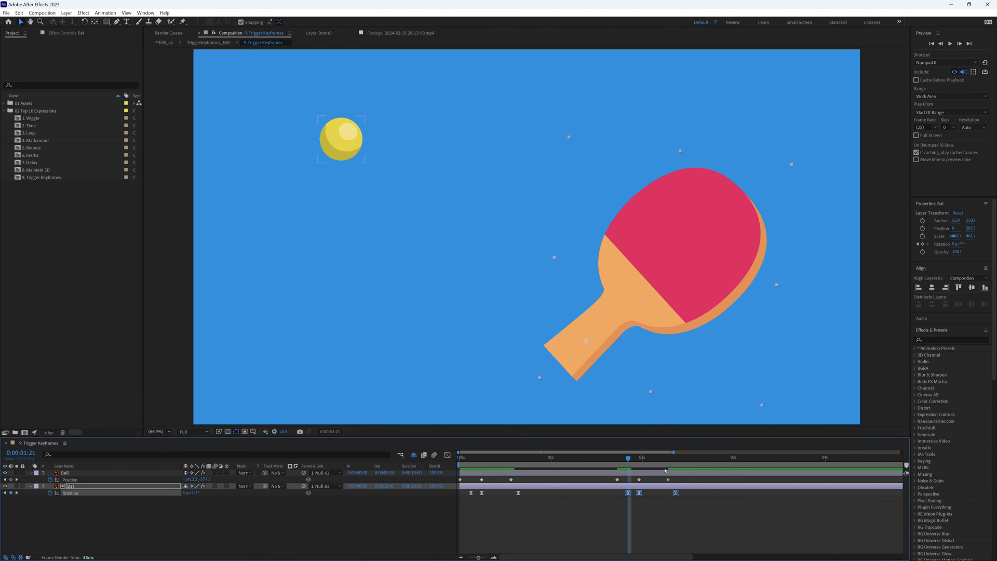
scroll(593, 480, down, 3)
click(591, 458)
drag(529, 476, 567, 483)
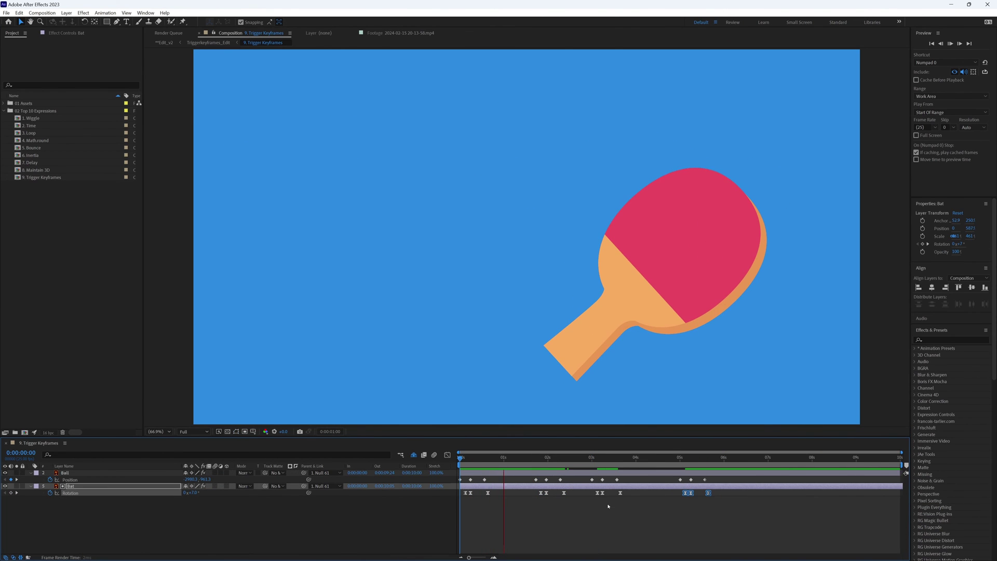
- Shift the copied Ball and Bat keyframe groups to earlier times, restore the original group's timing and delete the copies
mouse_move(672, 476)
mouse_down()
mouse_move(713, 498)
mouse_move(669, 494)
mouse_up()
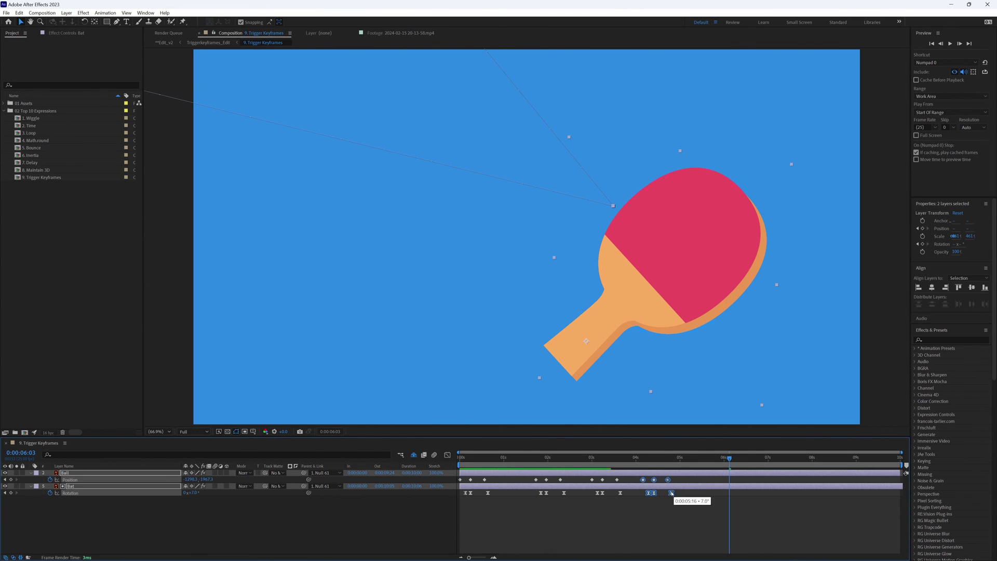
mouse_move(526, 479)
mouse_down()
mouse_move(570, 504)
mouse_move(553, 492)
mouse_up()
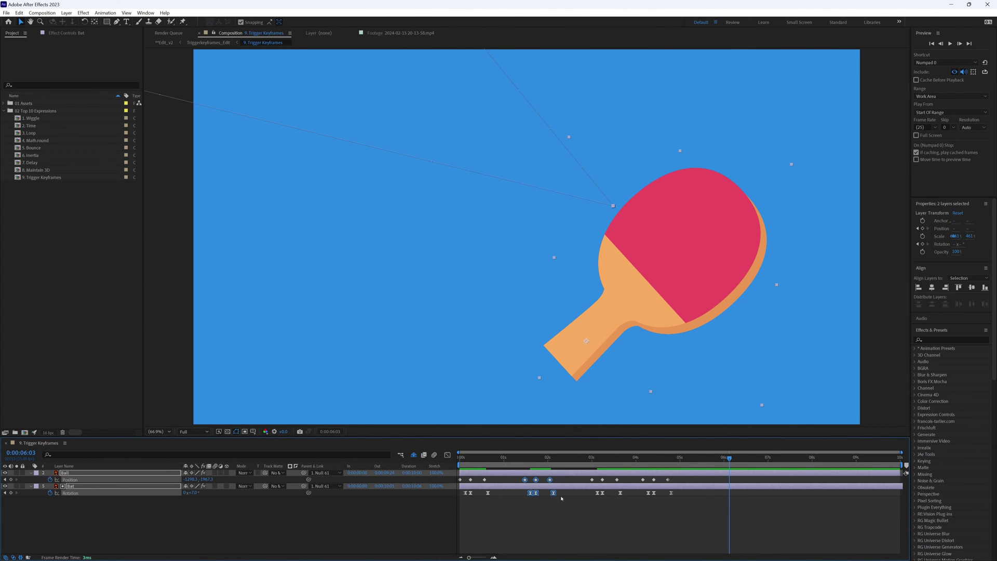
mouse_move(478, 477)
mouse_down()
mouse_move(491, 500)
mouse_move(500, 494)
mouse_move(478, 494)
mouse_up()
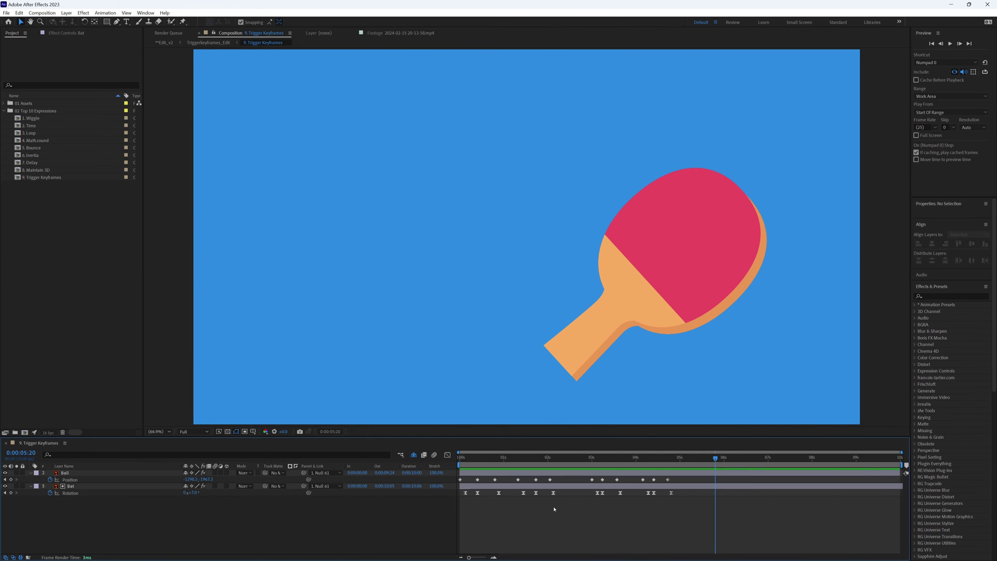
key(ctrl+z)
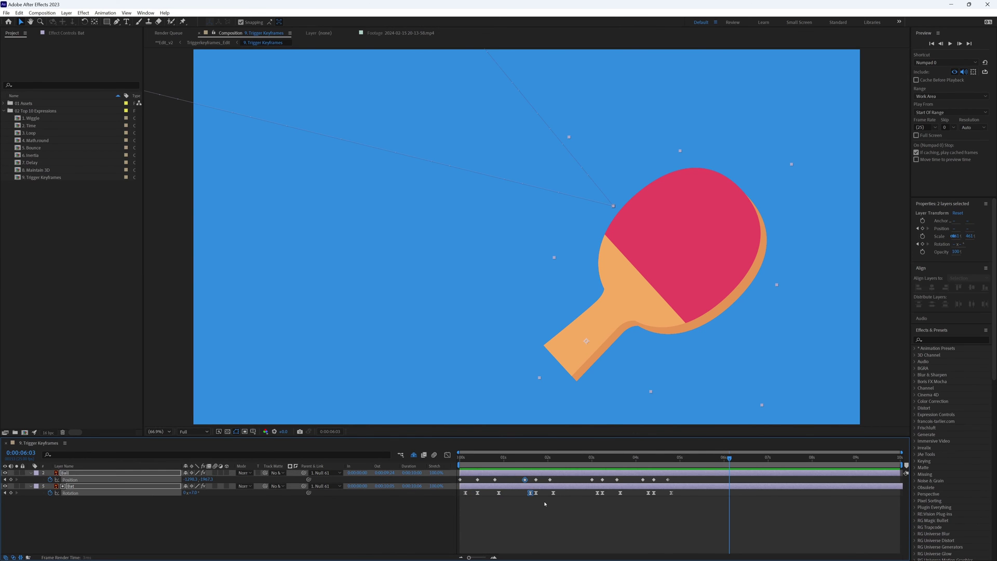
drag(512, 477, 693, 517)
- Copy the marker-trigger expression from the WordPad document, apply it to the Ball layer's Position and preview from the first frame
drag(996, 54, 567, 54)
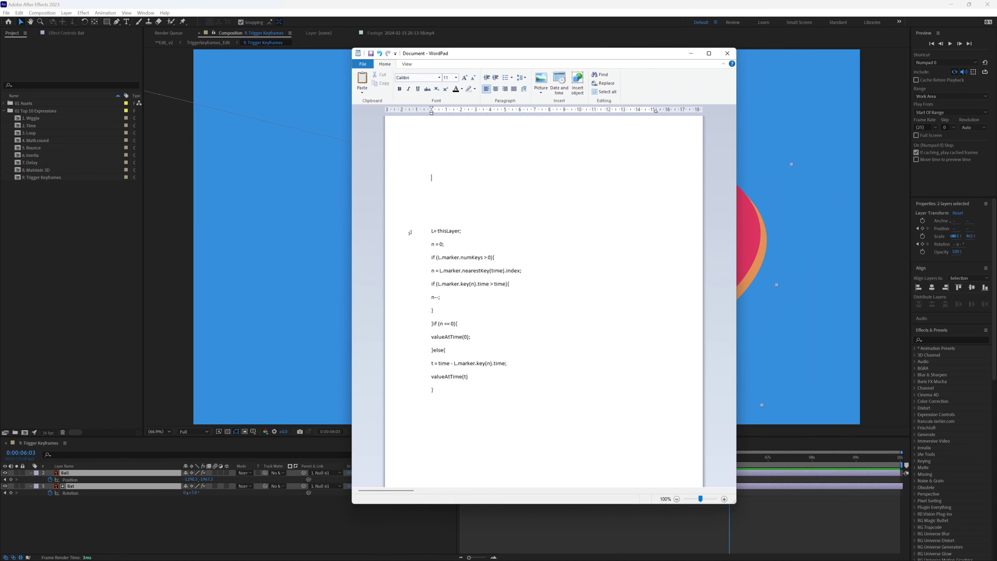
drag(408, 226, 425, 396)
key(alt+Tab)
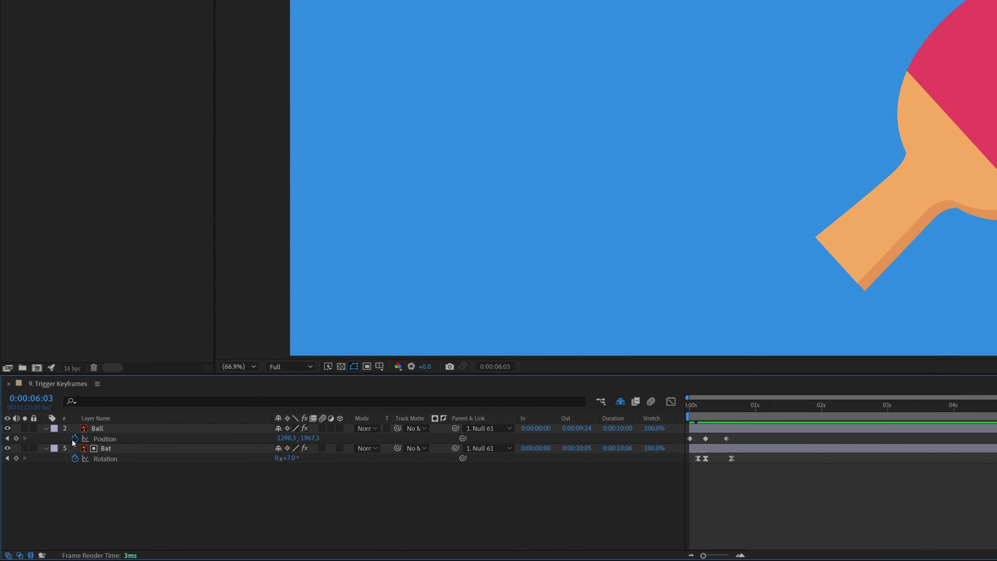
alt+click(75, 439)
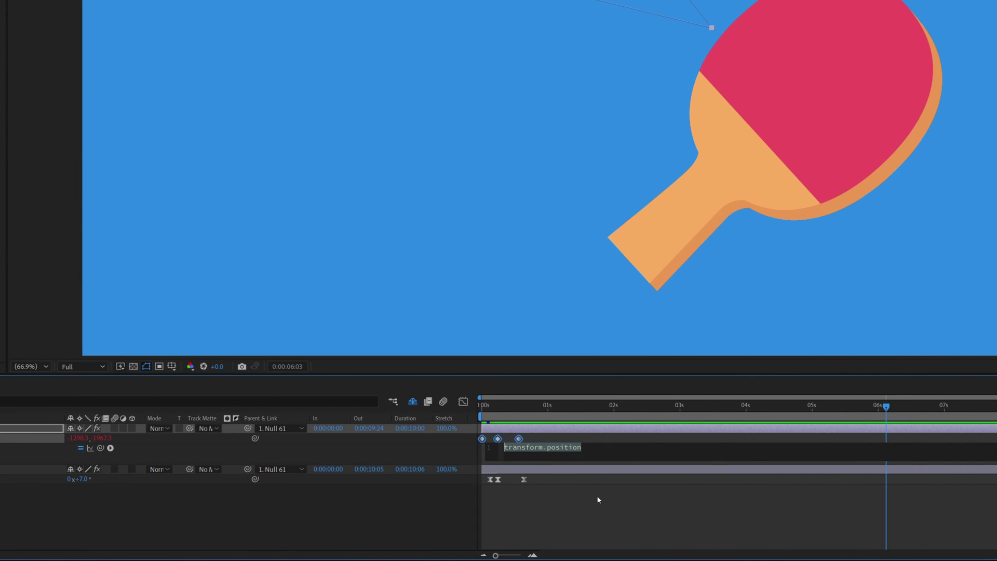
click(541, 438)
drag(536, 406, 481, 406)
key(space)
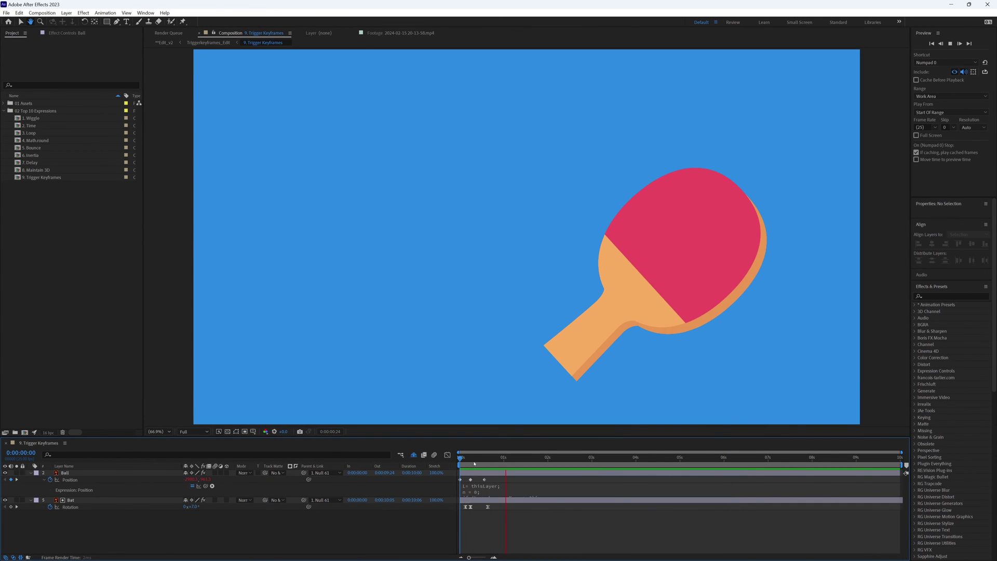
- Add layer markers to the Ball layer at its first frame and at 0:00:01:19, previewing the triggered animation in between
click(439, 471)
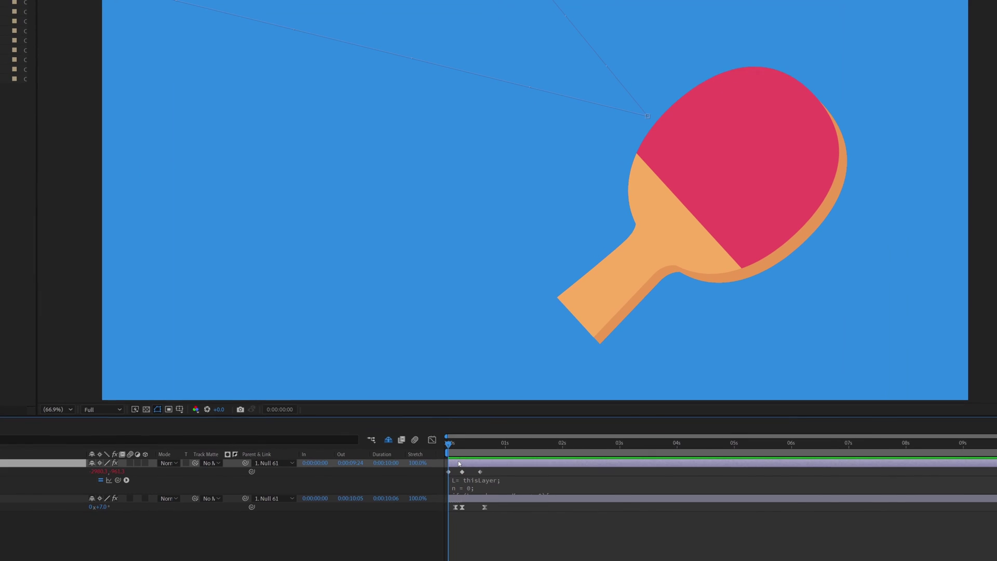
right_click(467, 473)
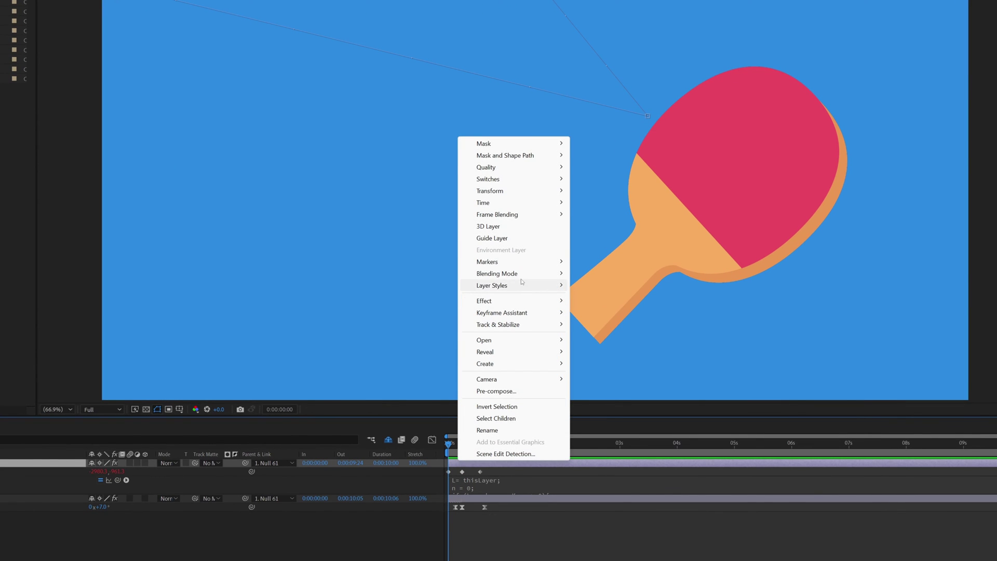
mouse_move(530, 263)
click(630, 260)
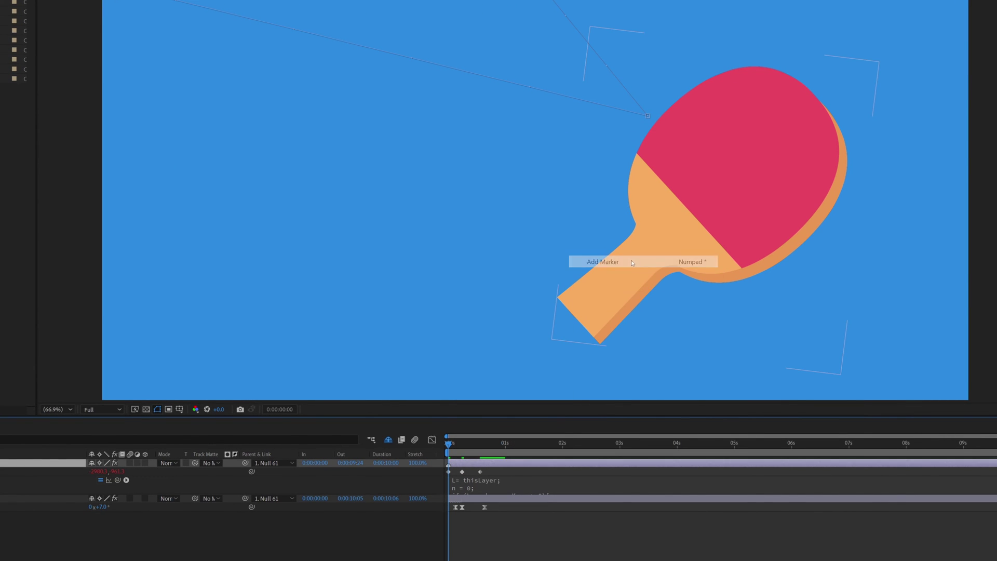
key(space)
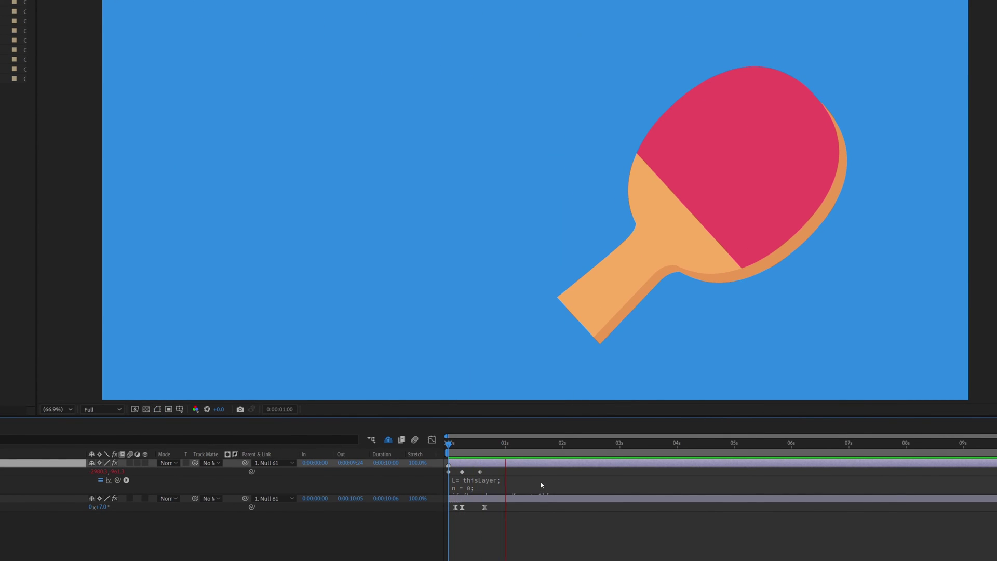
right_click(528, 461)
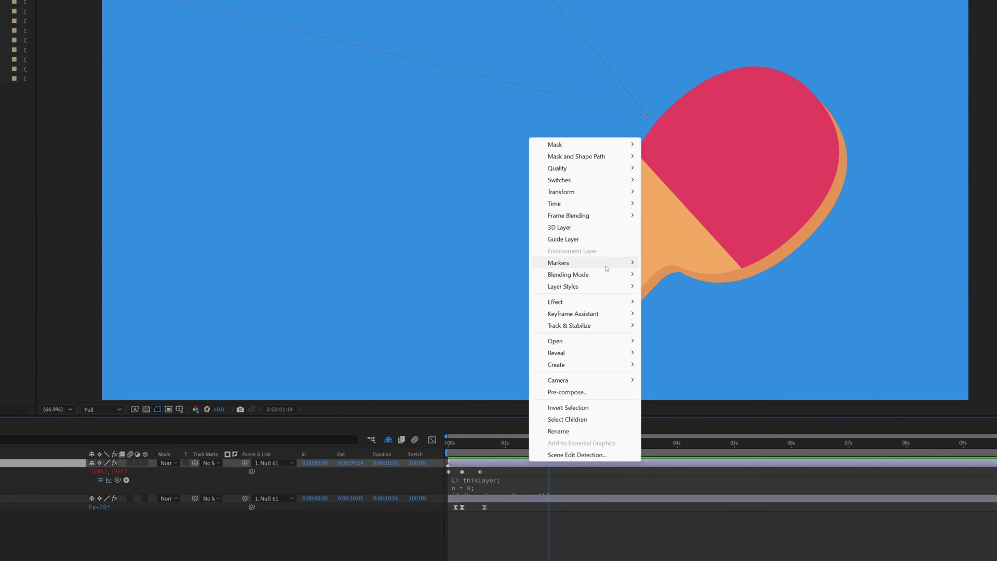
mouse_move(610, 268)
click(672, 265)
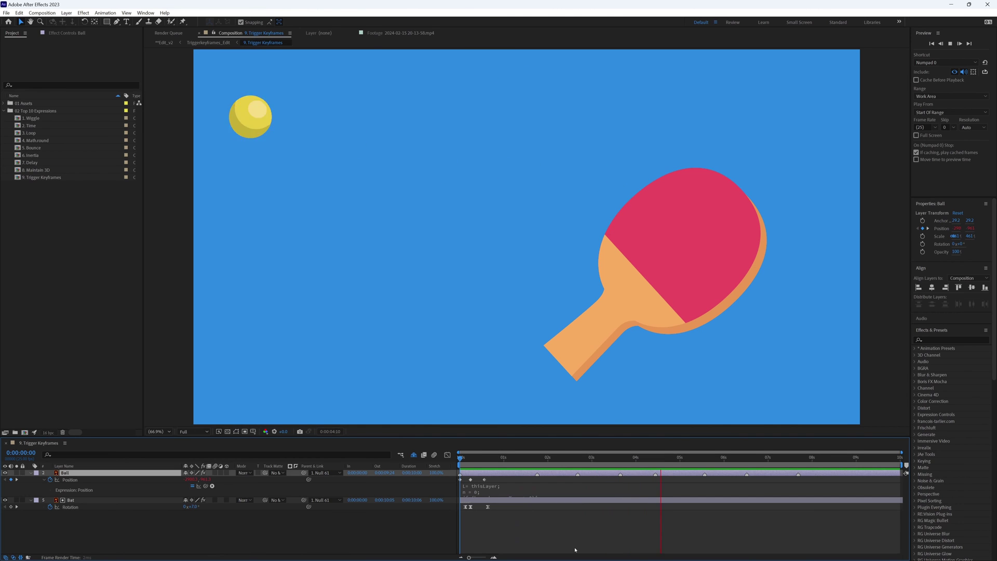
- Apply the same expression to the Bat's Rotation, replace thisLayer with thisComp.layer("Ball"), and preview the result
click(32, 473)
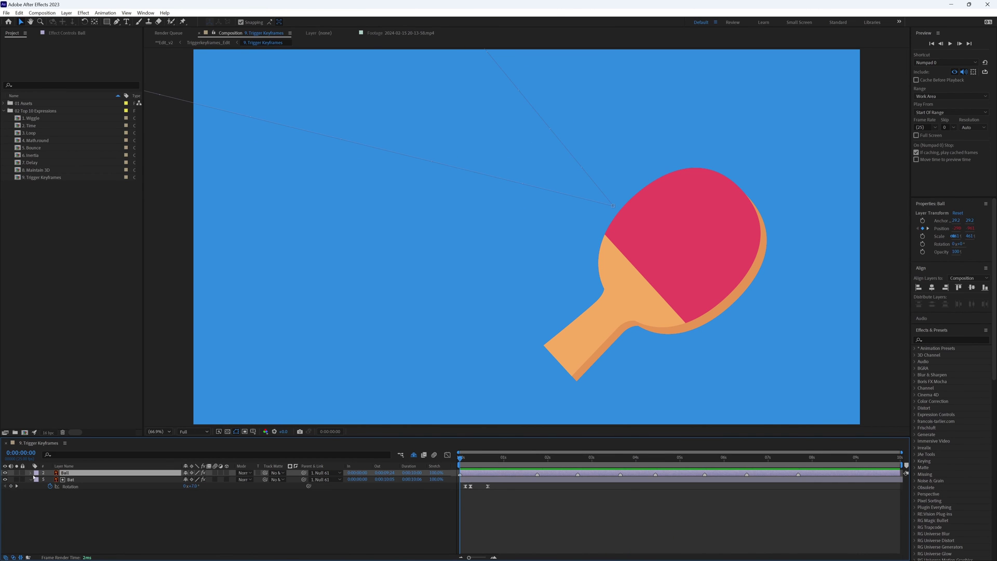
alt+click(51, 487)
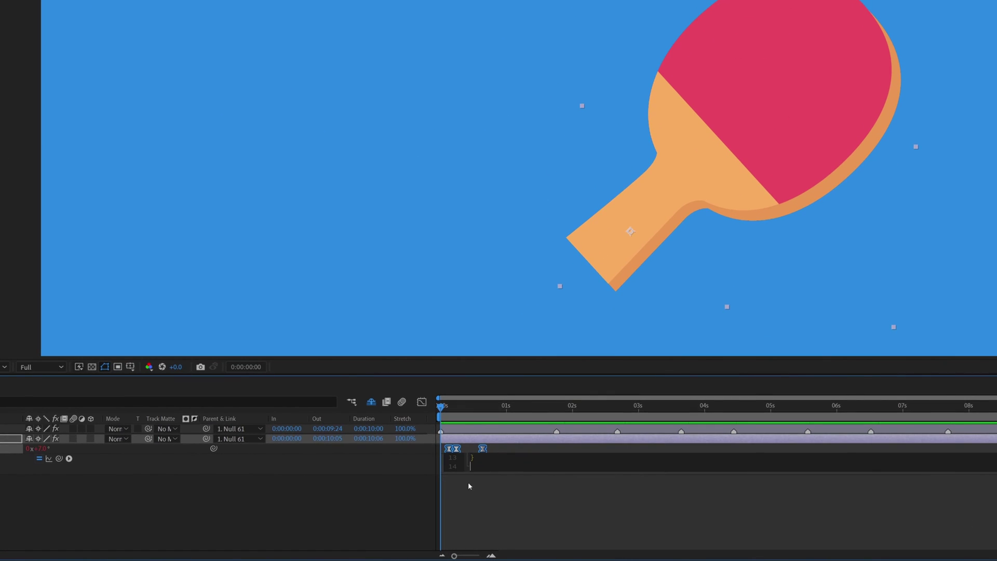
key(ctrl+v)
scroll(546, 498, up, 2)
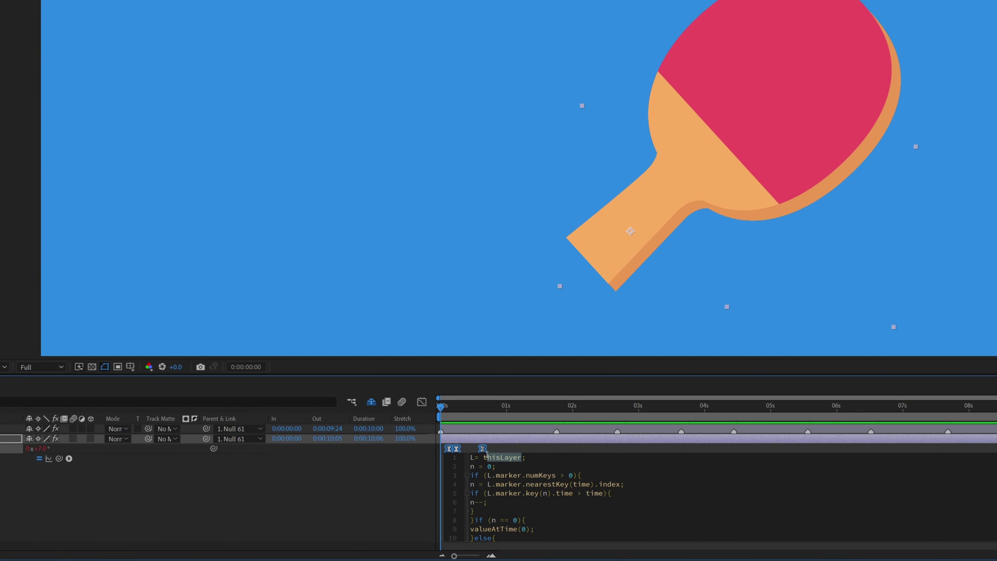
key(BackSpace)
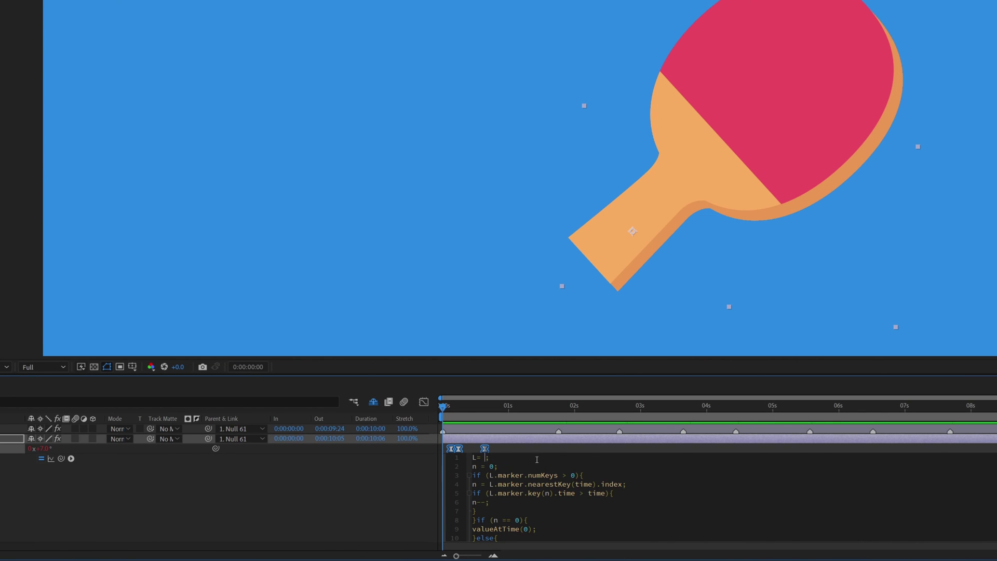
drag(58, 458, 0, 442)
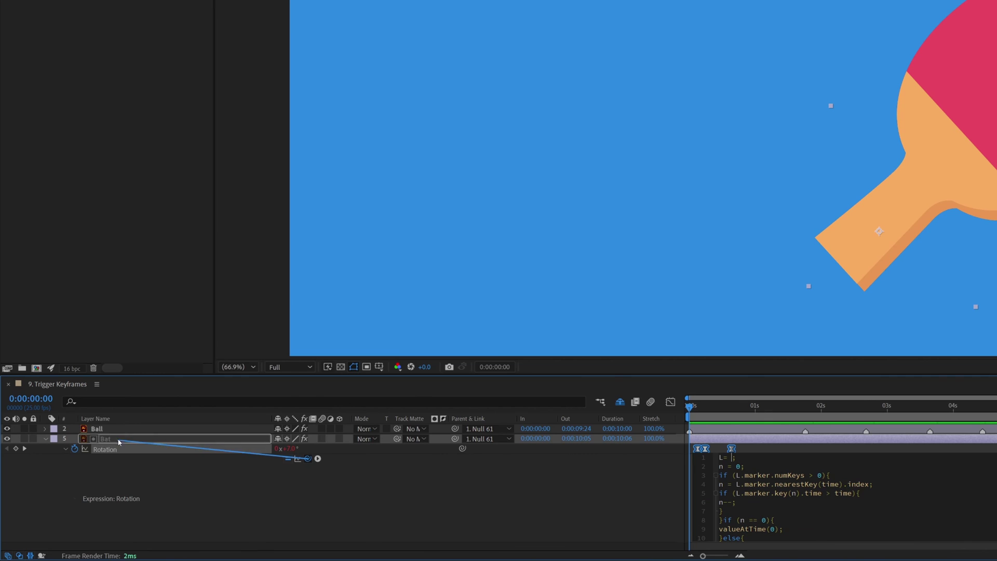
drag(118, 442, 96, 428)
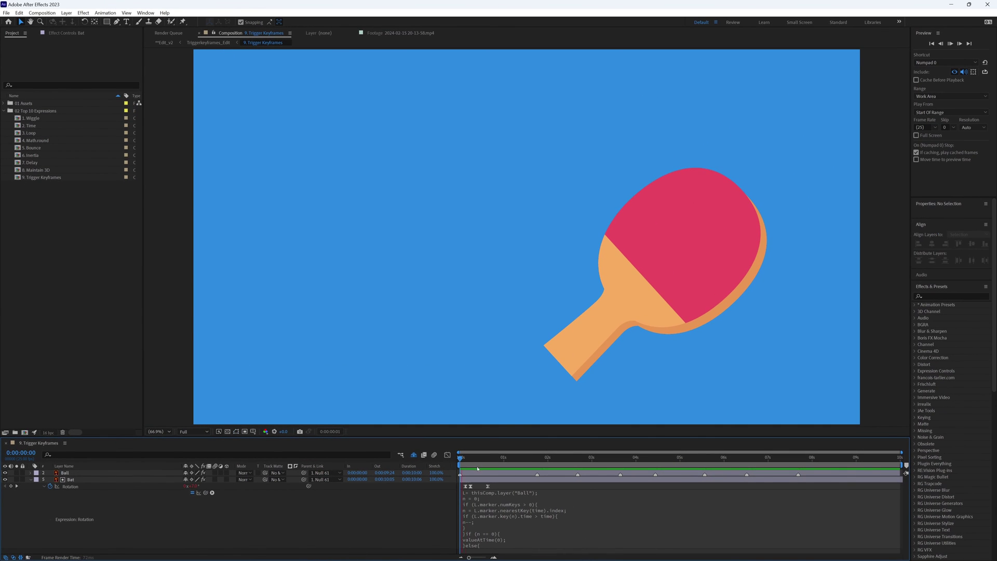
key(space)
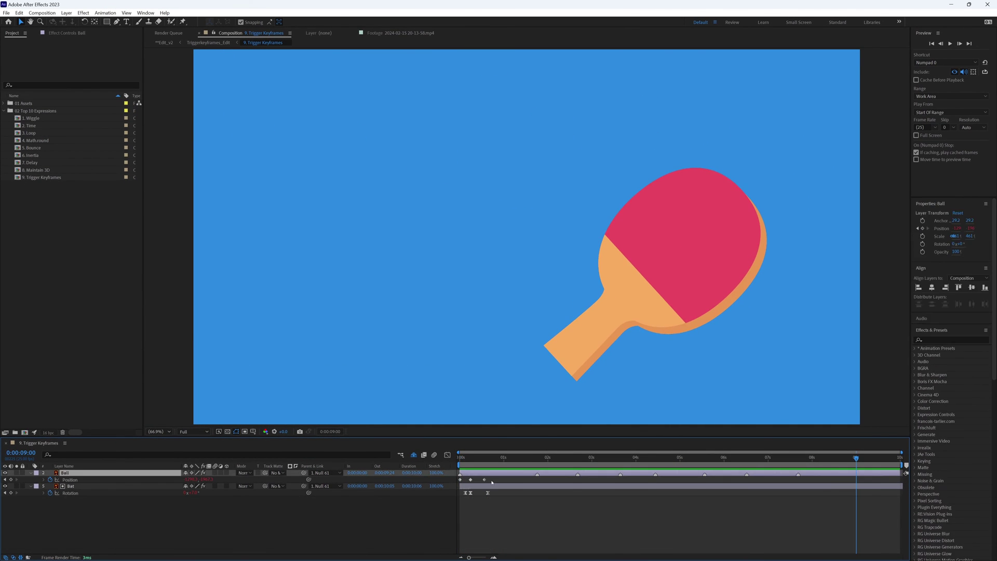
- Stretch the Ball position and Bat rotation keyframes together over a longer time span and preview the slower hit
drag(494, 477, 457, 501)
drag(487, 492, 518, 497)
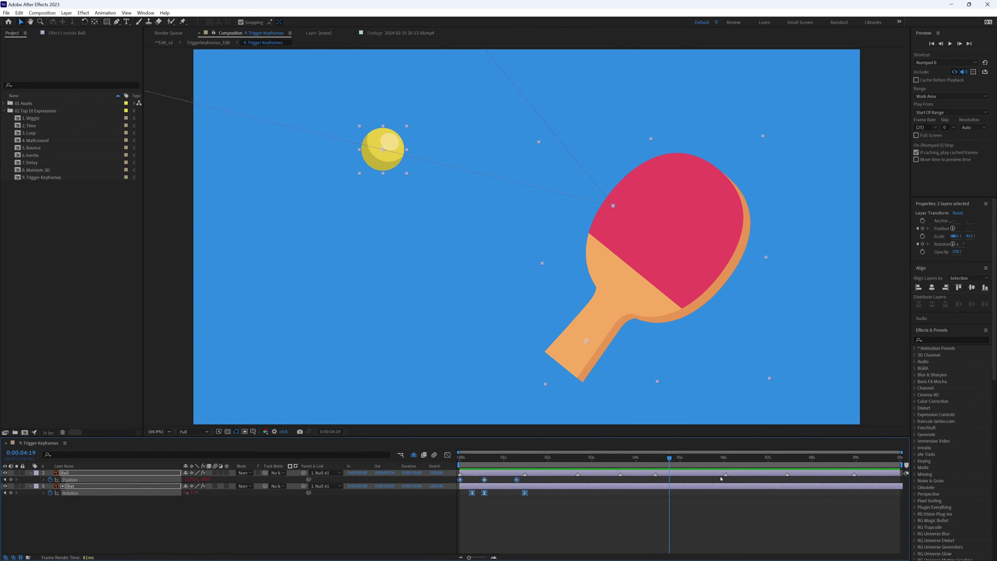
key(space)
click(524, 493)
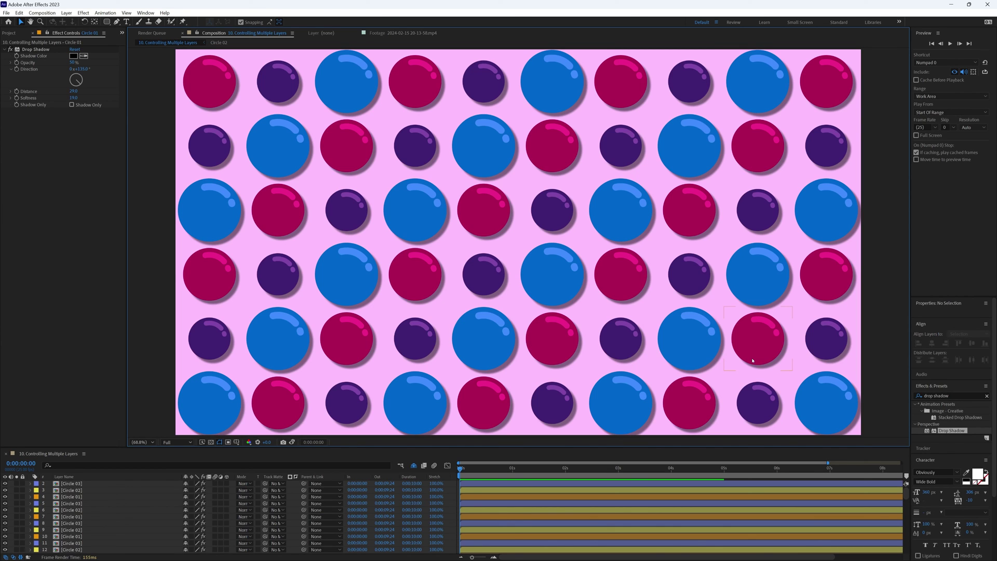
- Change the Drop Shadow direction individually on several circles in the 10. Controlling Multiple Layers composition
click(416, 226)
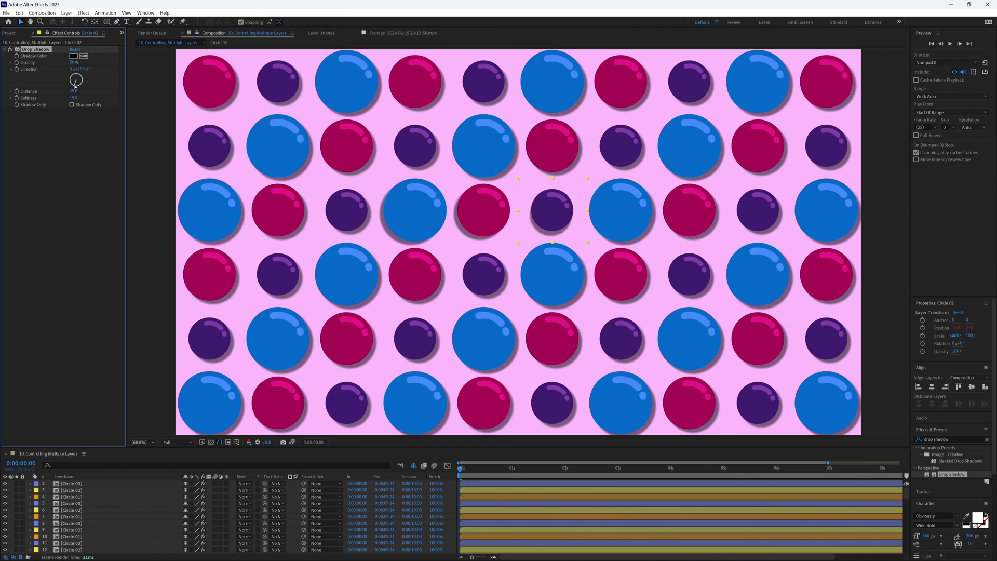
click(408, 277)
click(72, 84)
click(483, 275)
click(72, 84)
click(634, 285)
click(72, 84)
click(689, 276)
click(72, 83)
click(346, 338)
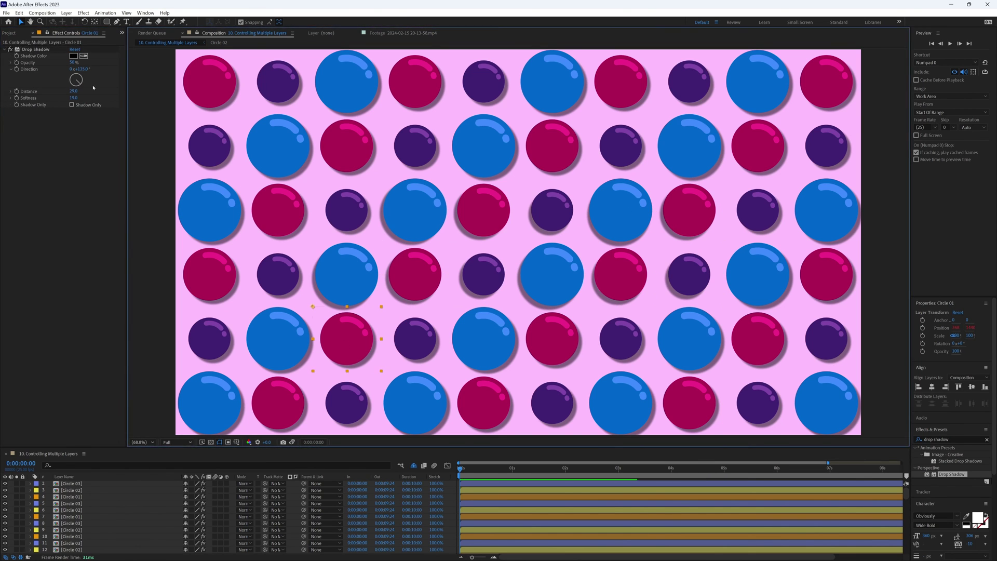
click(72, 84)
click(689, 339)
click(72, 84)
click(757, 339)
click(73, 84)
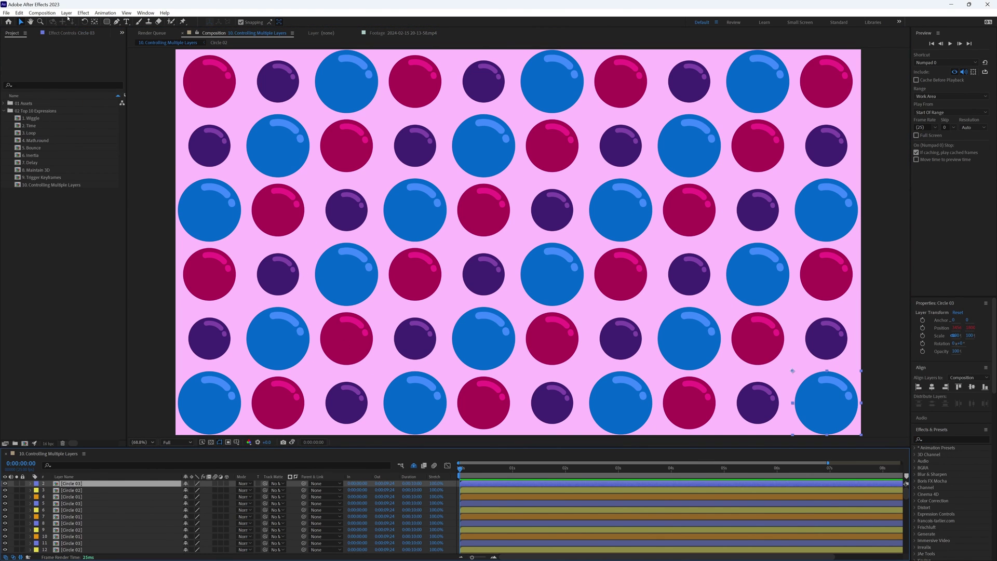
- Create a solid layer named CONTROLS above the circles and hide it
click(67, 13)
mouse_move(78, 22)
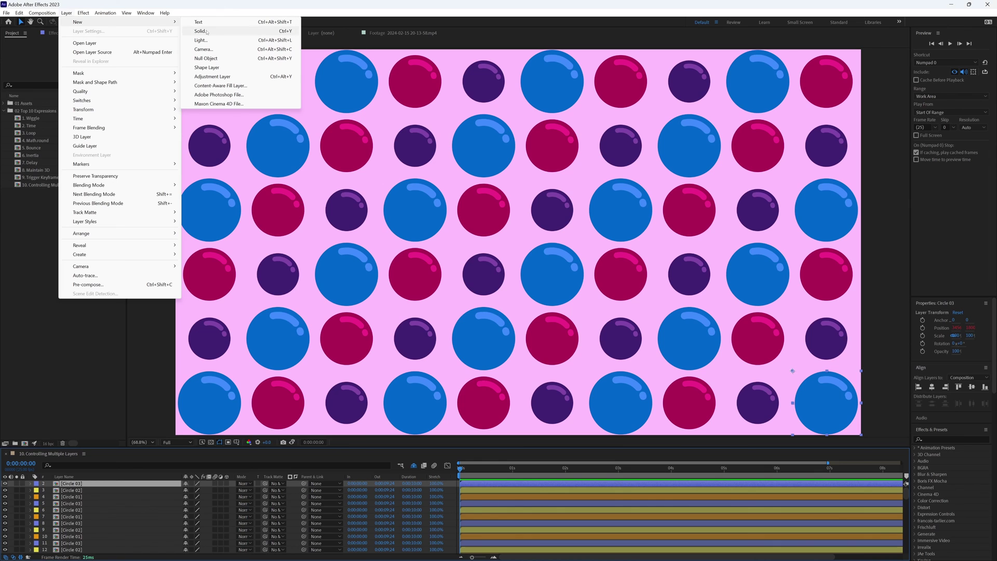
click(213, 32)
text(CONTROLS)
key(Return)
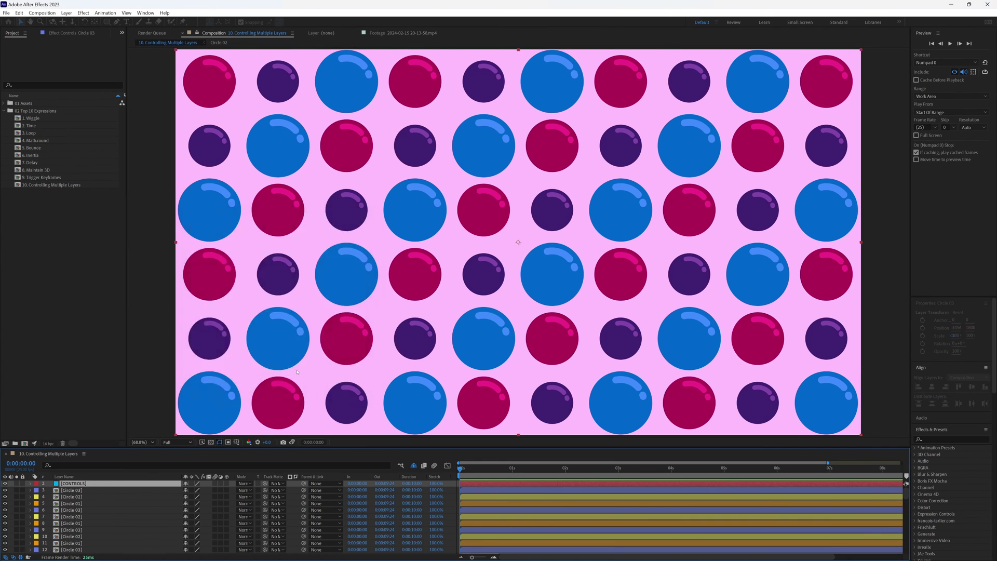
click(5, 483)
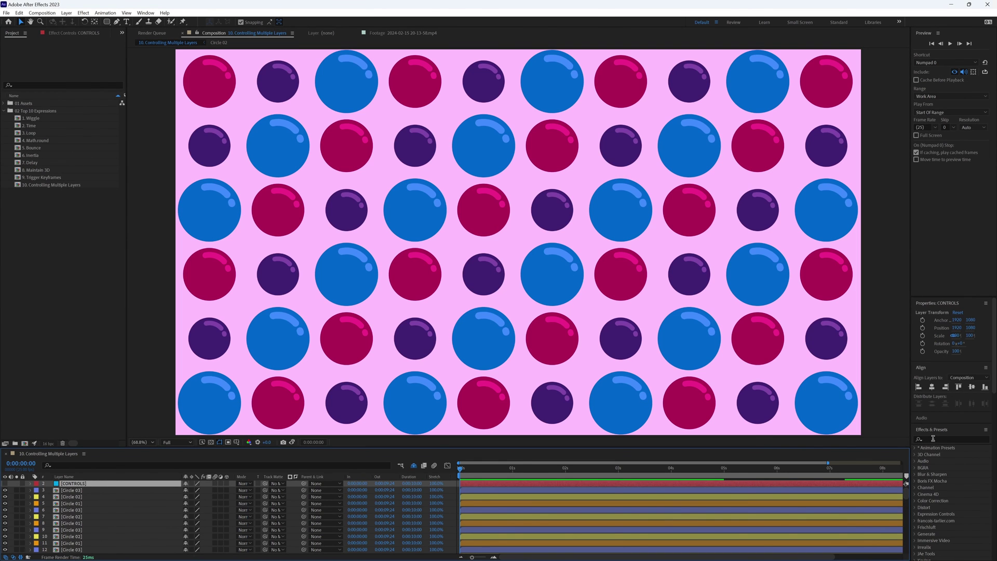
- Find the Drop Shadow effect and apply it to the CONTROLS layer
click(933, 439)
text(drop shadow)
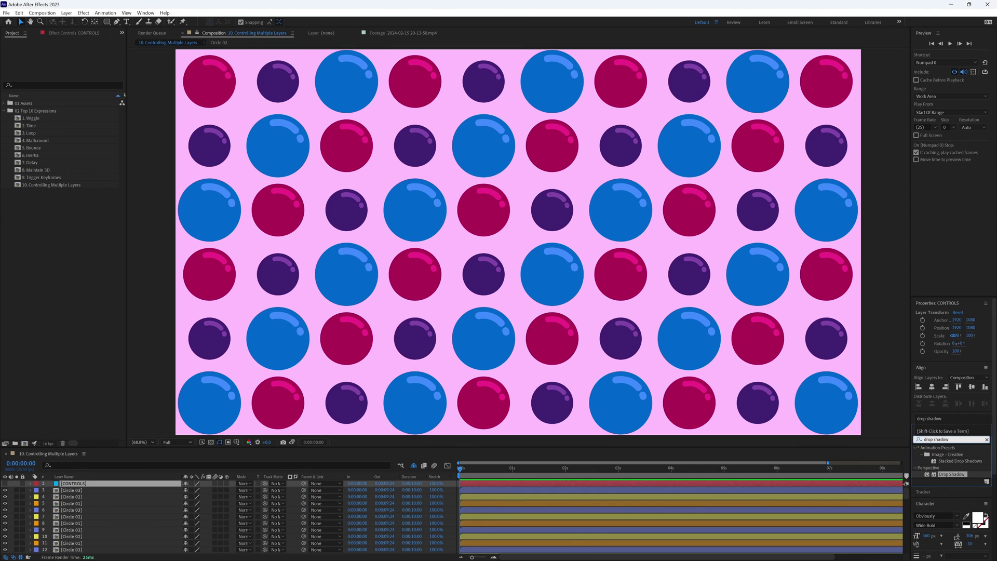
drag(947, 474, 111, 483)
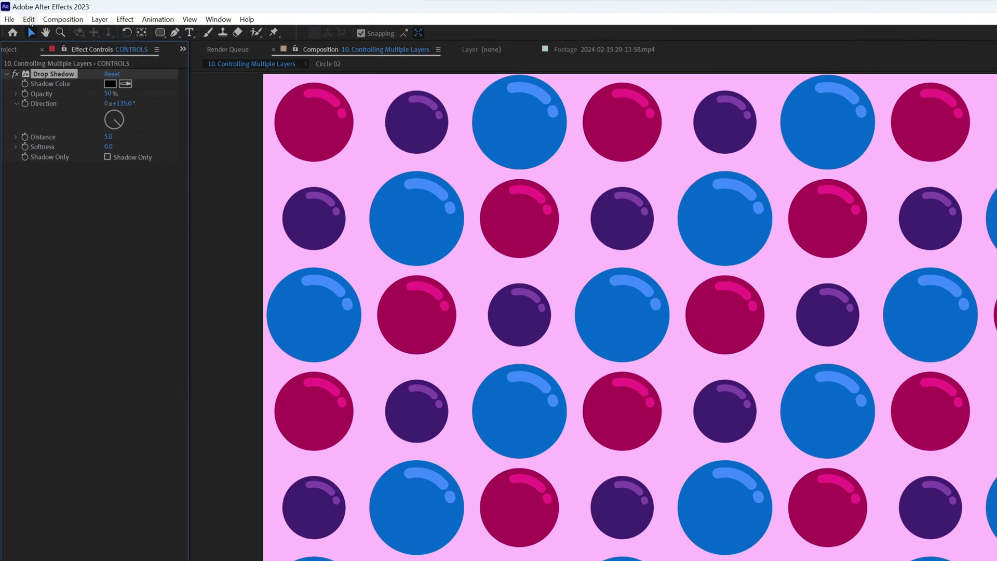
- Copy the CONTROLS Drop Shadow with relative property links and paste it onto all circle layers, excluding CONTROLS
click(20, 13)
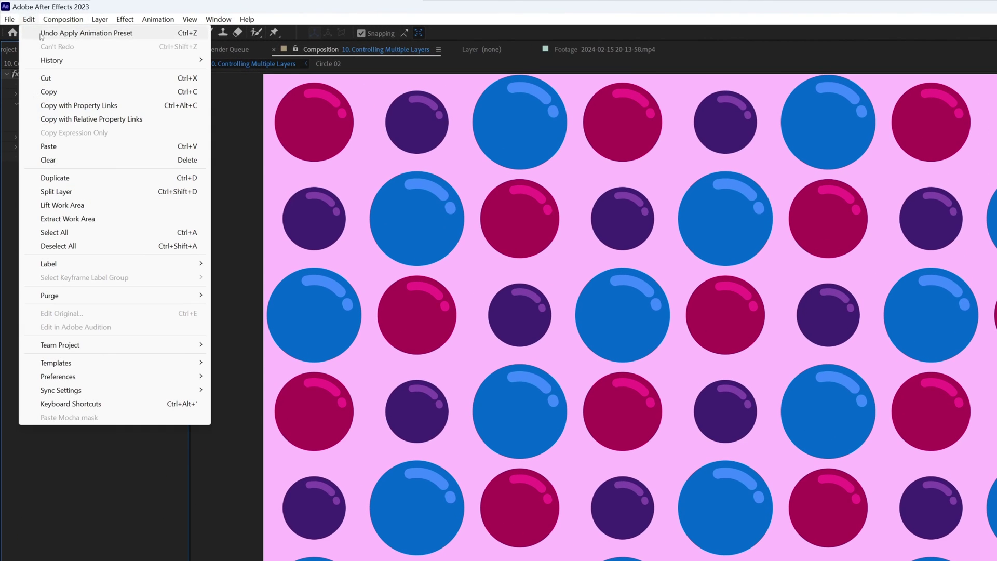
click(94, 120)
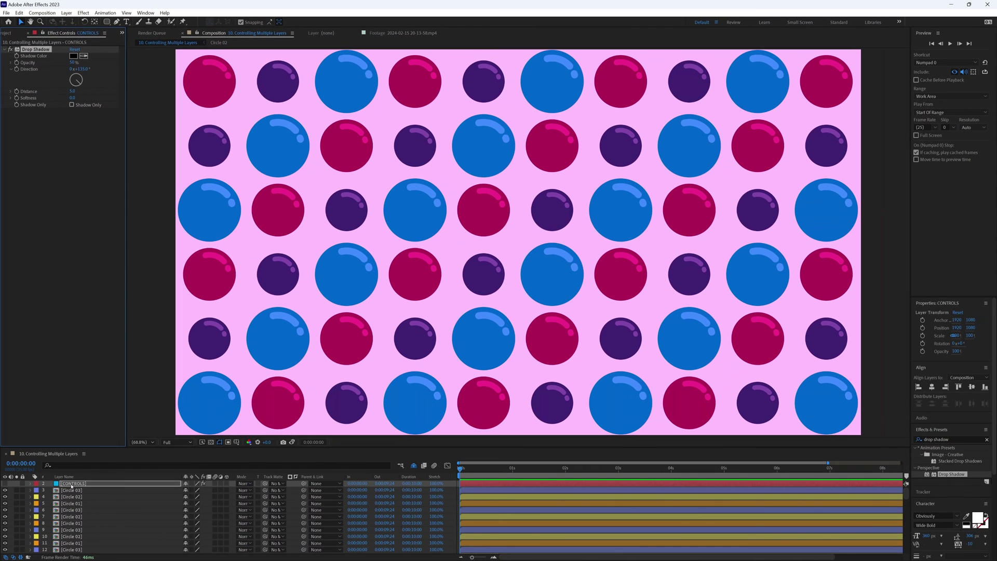
key(ctrl+a)
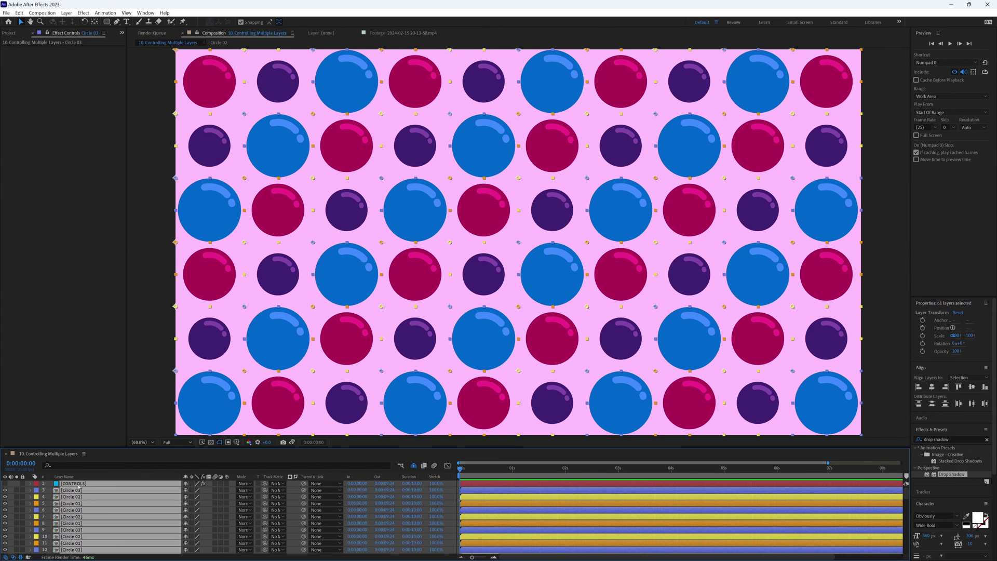
ctrl+click(78, 483)
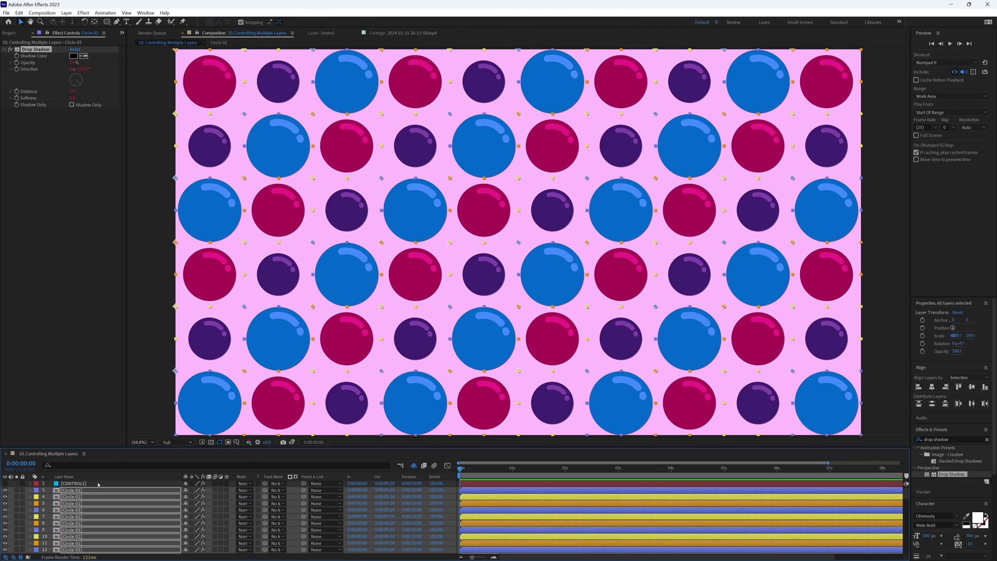
- Increase the Drop Shadow distance on the CONTROLS layer and rotate its direction so the shadows fall down and to the left
click(98, 484)
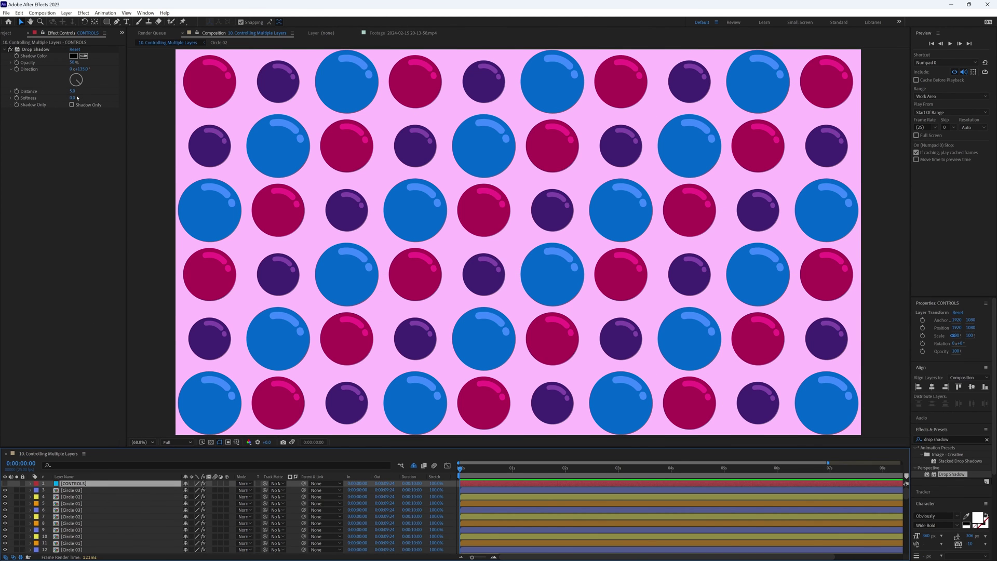
mouse_move(73, 91)
mouse_down()
mouse_move(86, 91)
mouse_move(70, 86)
mouse_up()
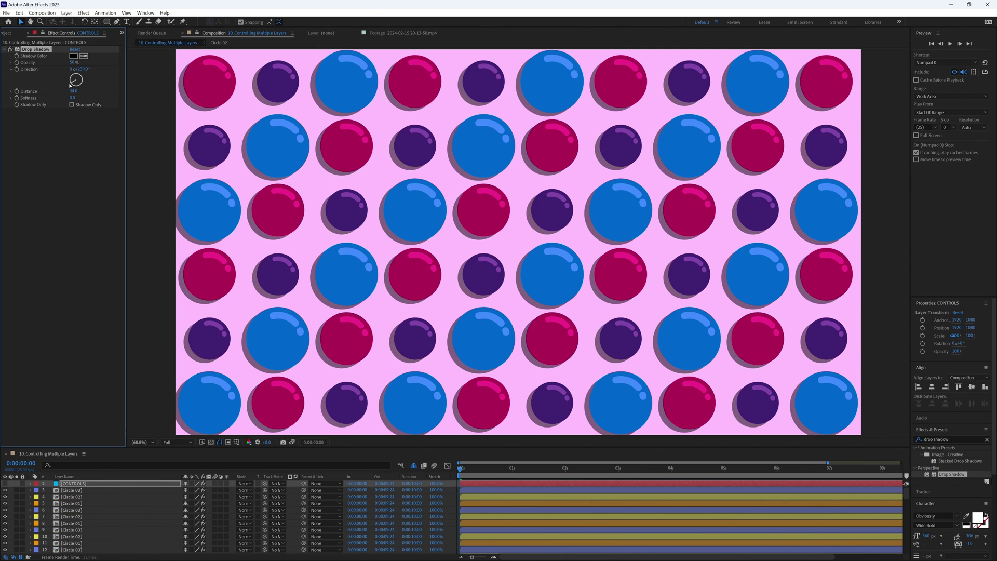